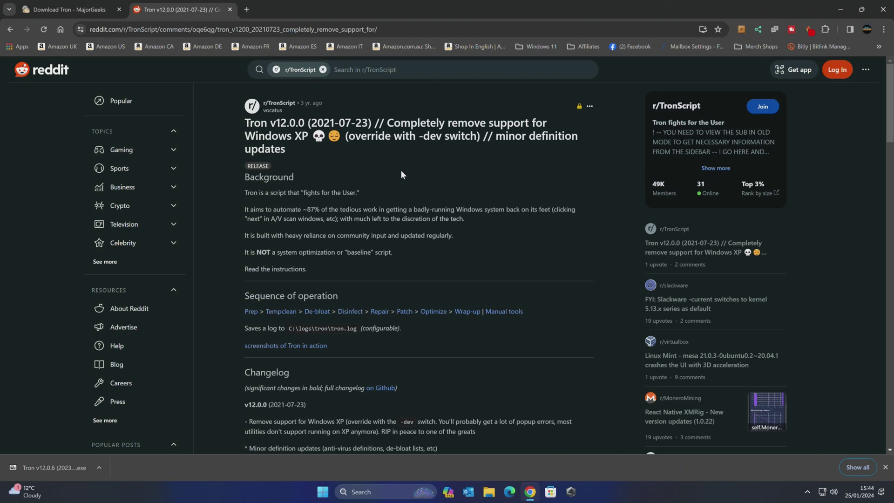
scroll(365, 176, down, 1)
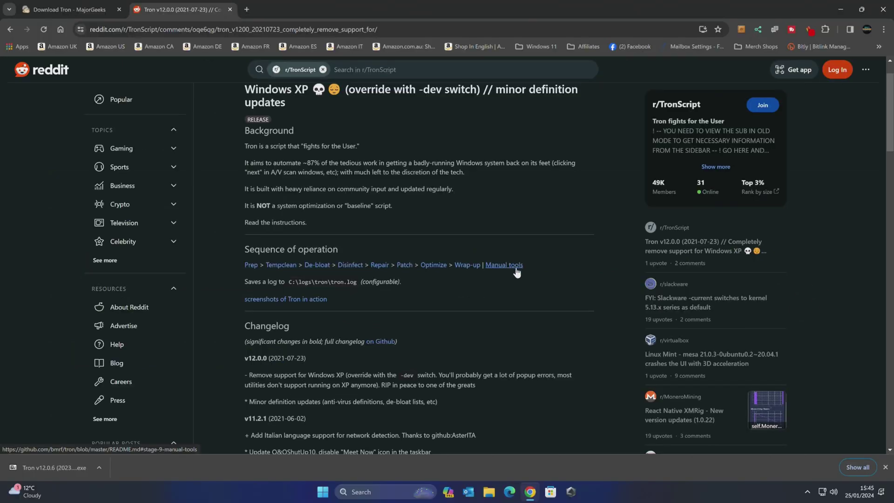
scroll(800, 305, down, 2)
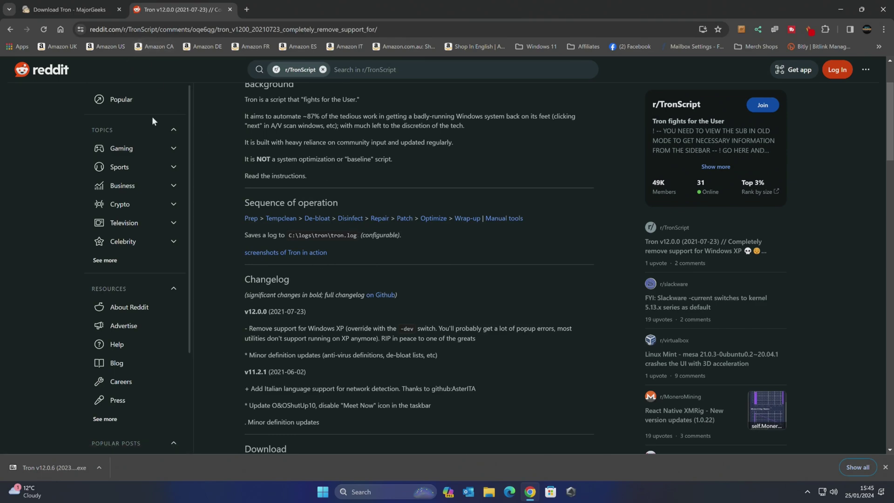
- Review the MajorGeeks Tron 12.0.6 download page, then close the browser
click(64, 11)
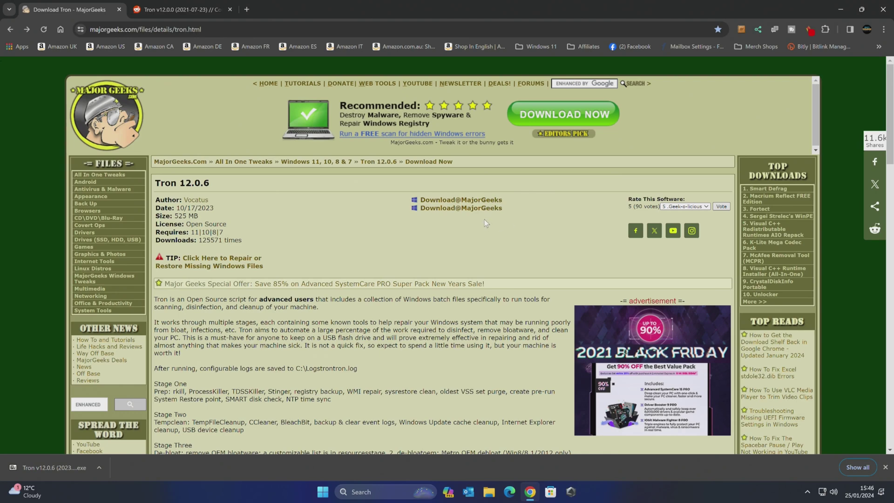
click(883, 9)
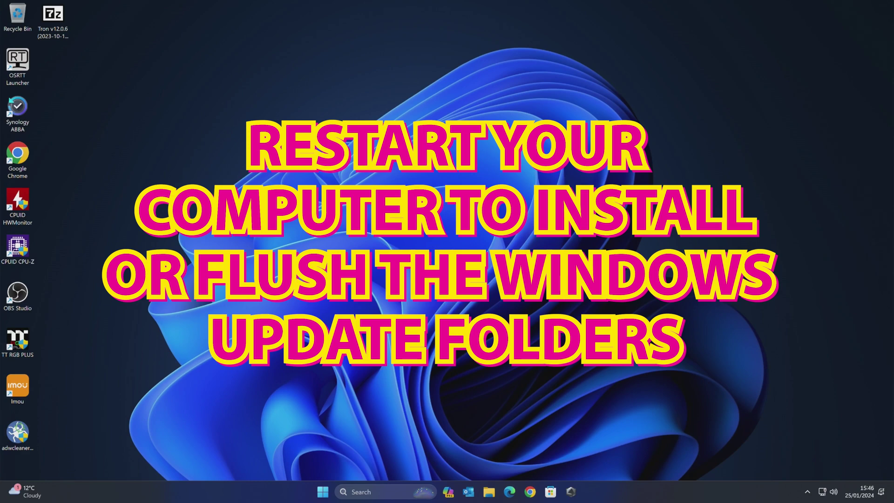
- Restart the computer from the Windows 11 Start menu's power options
click(323, 492)
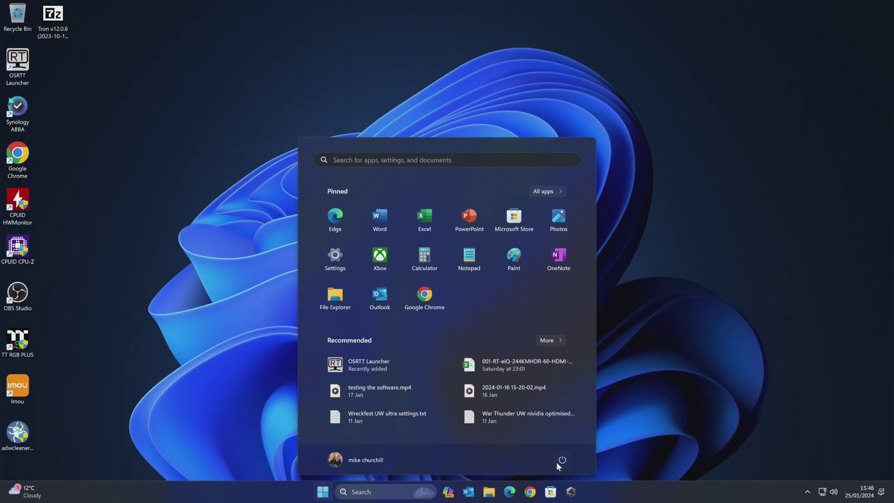
click(560, 460)
click(549, 439)
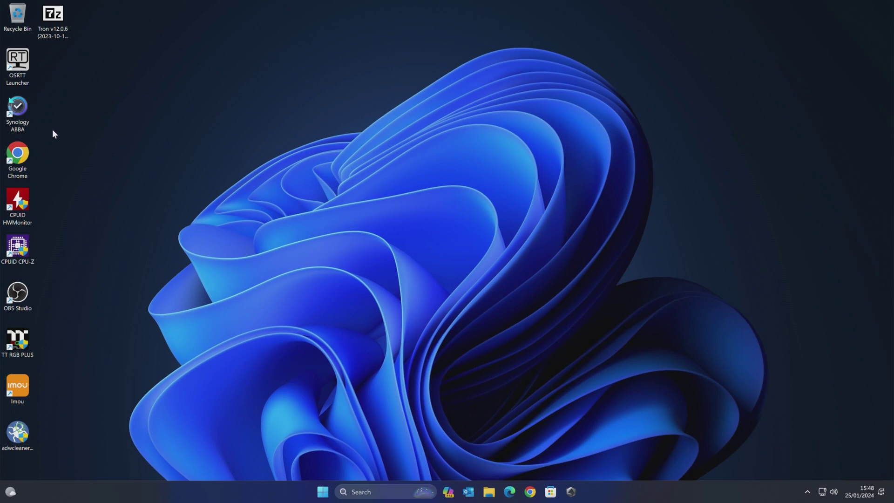
- Self-extract the Tron v12.0.6 archive onto the desktop, creating the tron and integrity_verification folders
double_click(54, 31)
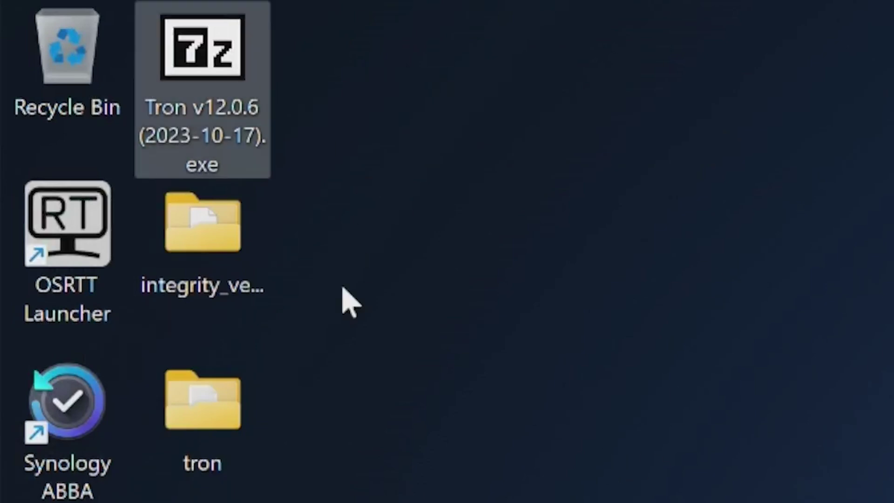
click(216, 262)
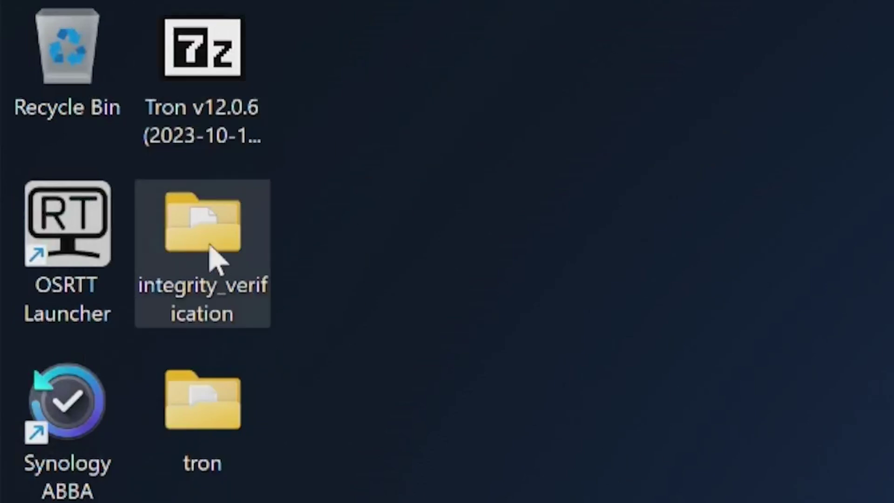
mouse_move(214, 429)
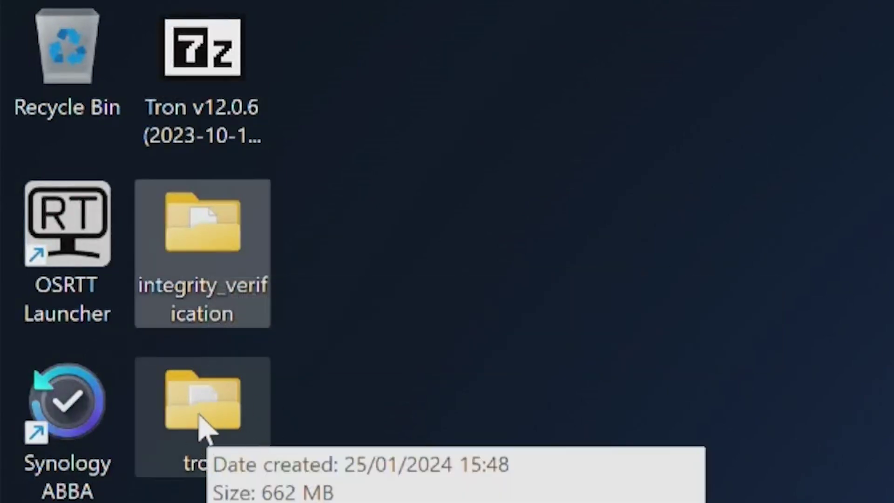
click(359, 361)
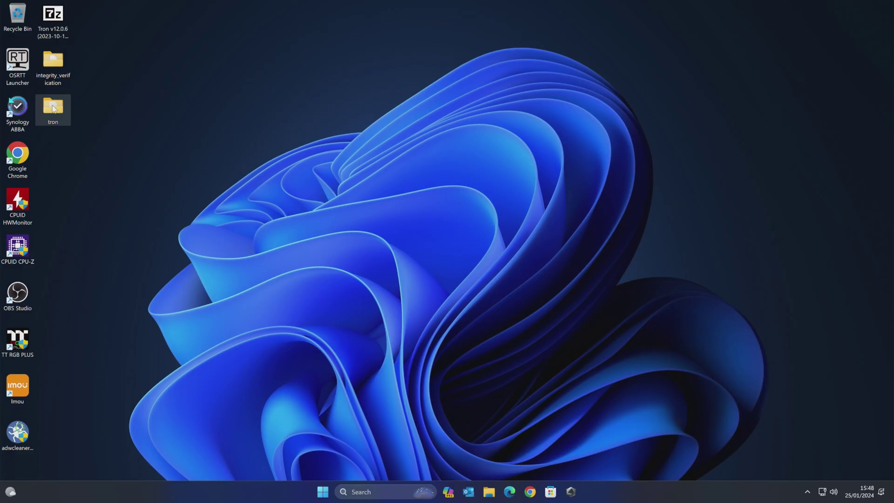
- Open the tron folder and look over the context-menu actions for tron.bat
double_click(53, 109)
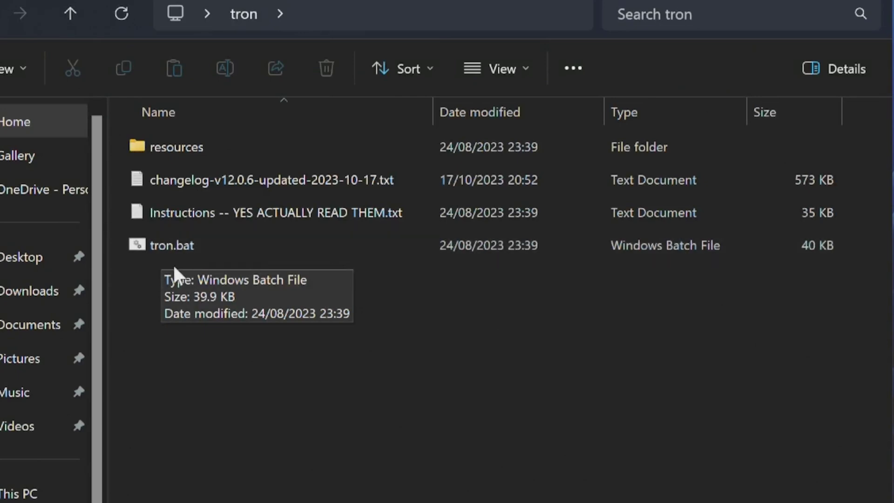
click(178, 245)
right_click(180, 248)
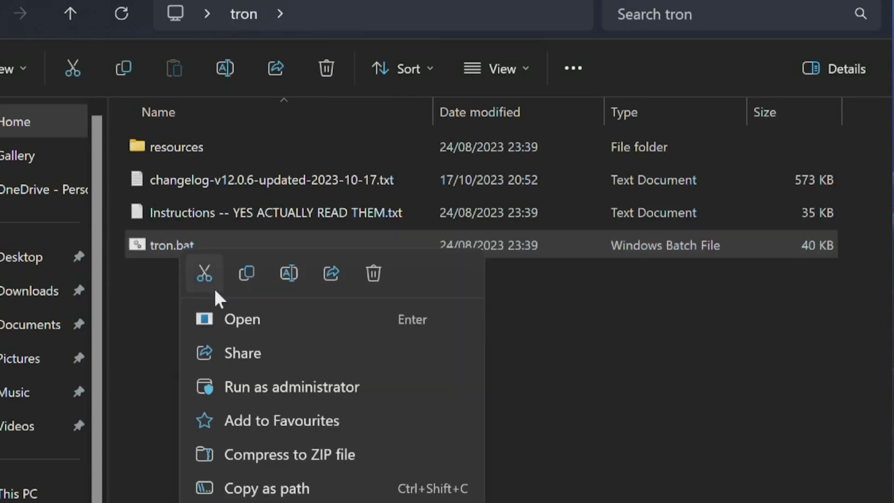
click(122, 311)
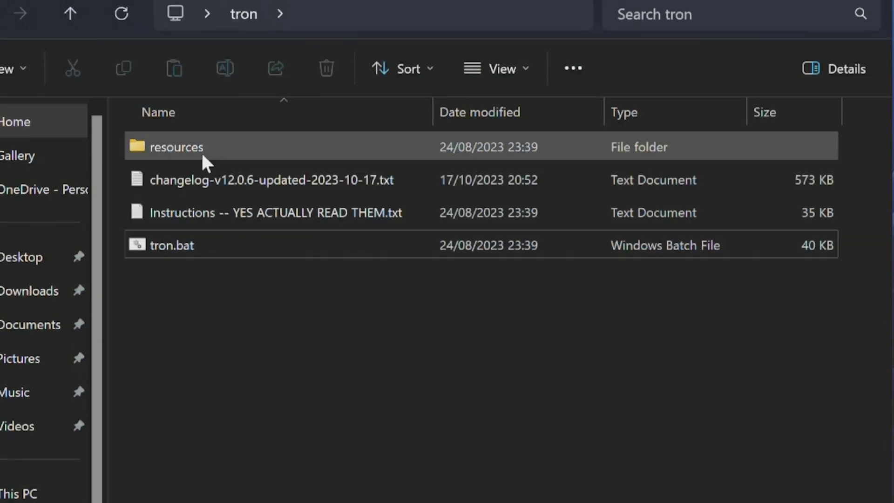
- Go to resources\stage_0_prep and run stage_0_prep.bat as administrator
click(178, 147)
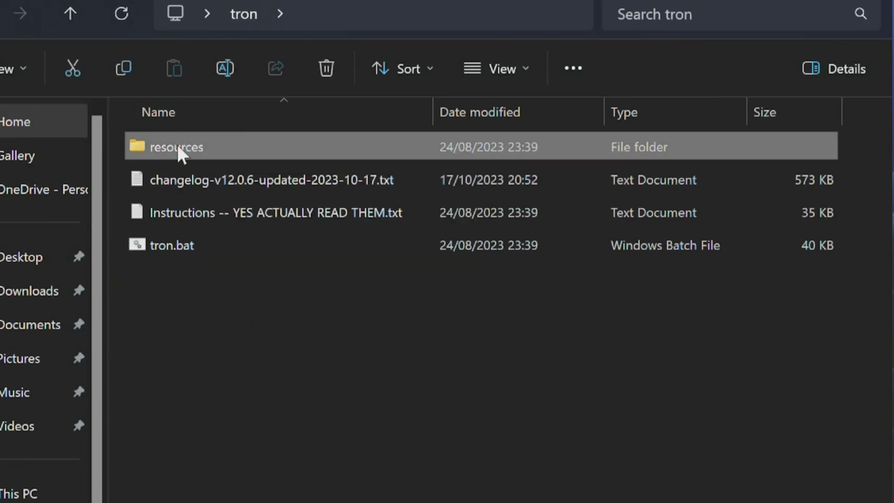
double_click(178, 148)
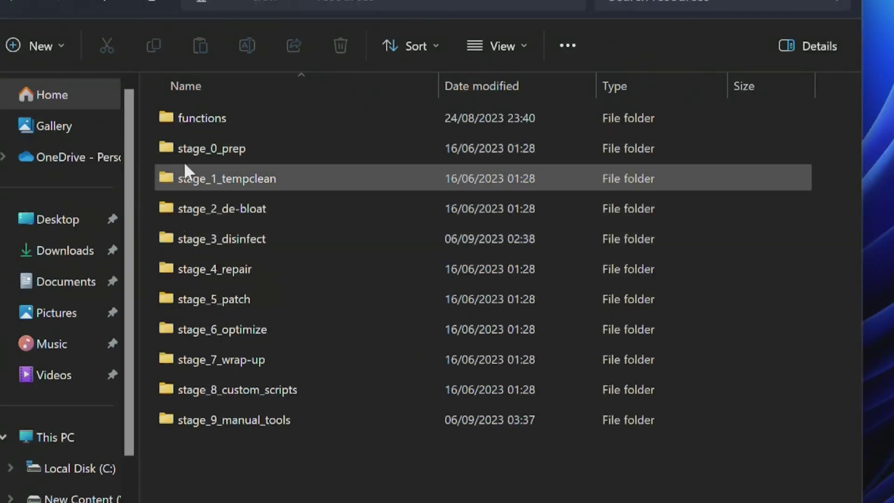
double_click(161, 149)
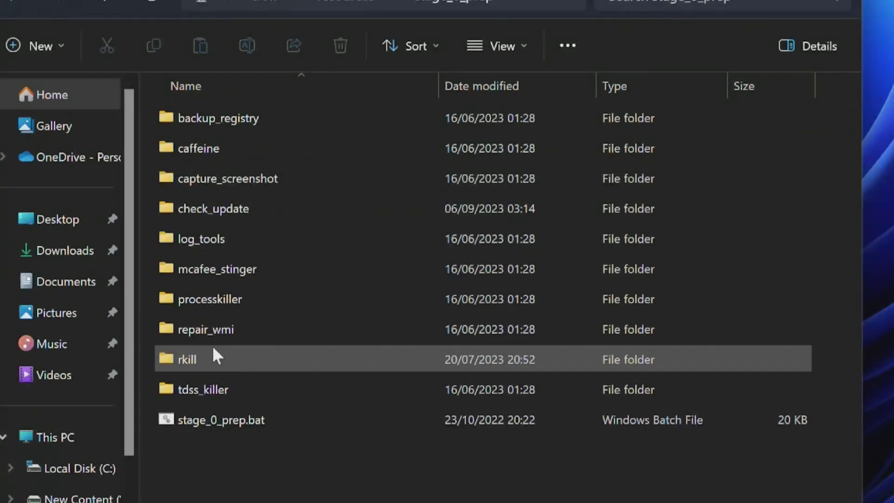
click(100, 3)
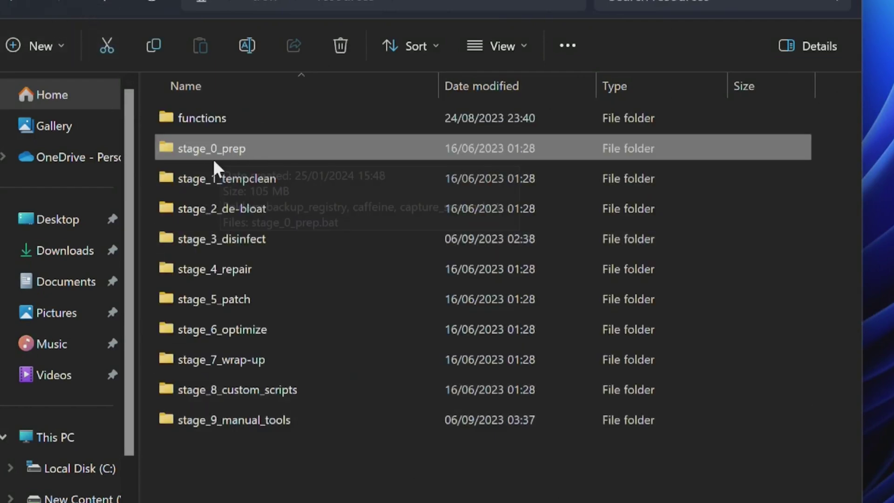
mouse_move(196, 152)
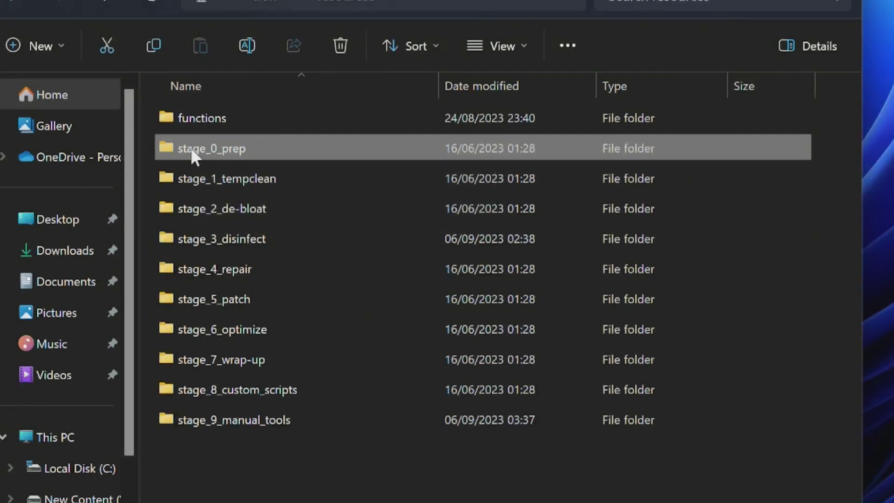
double_click(191, 147)
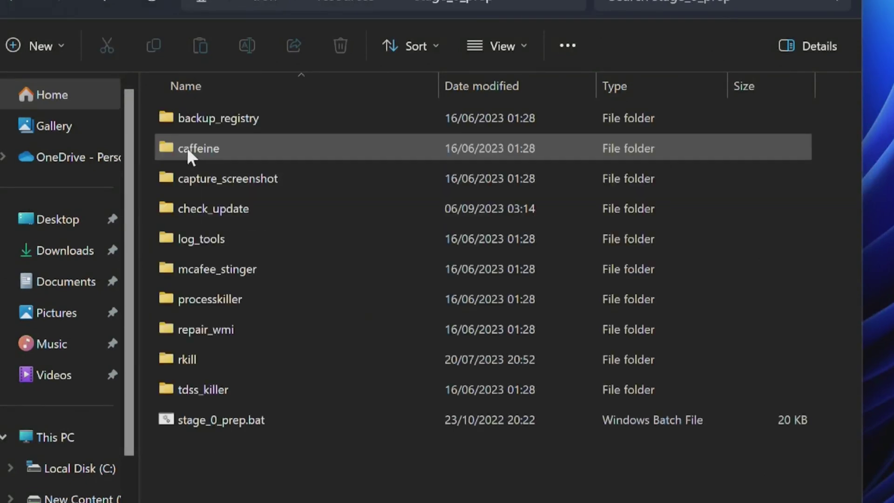
right_click(209, 421)
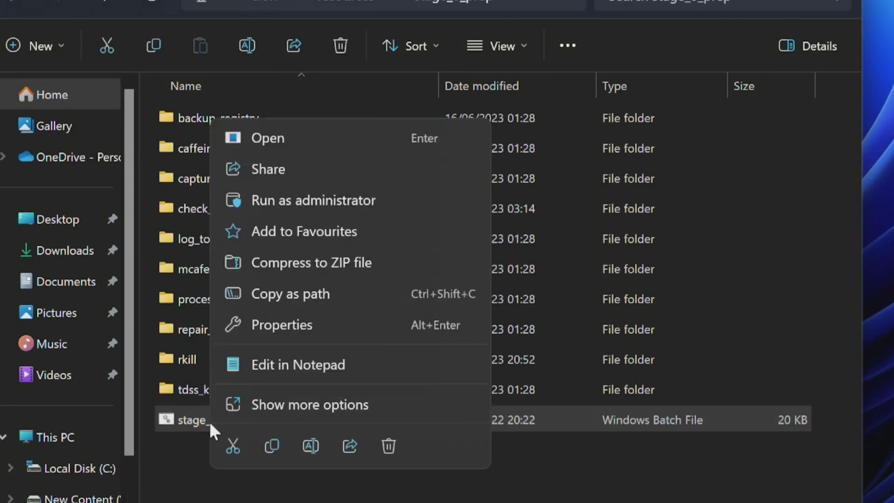
click(313, 199)
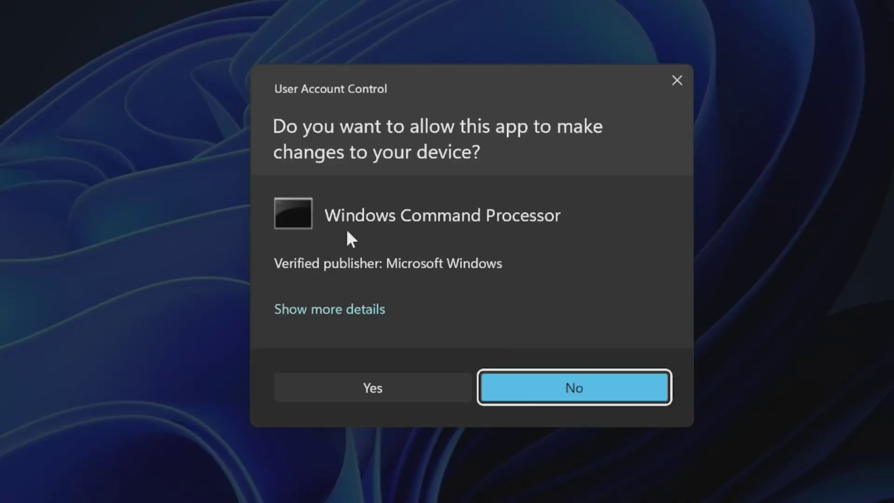
- Approve UAC so stage_0_prep runs, then install the missing .NET Framework 3.5 through Windows Features
click(369, 387)
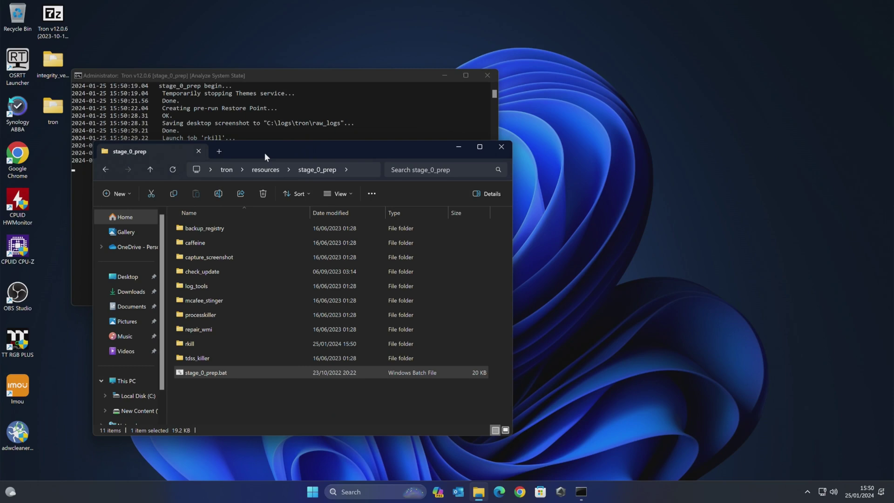
drag(264, 153, 619, 169)
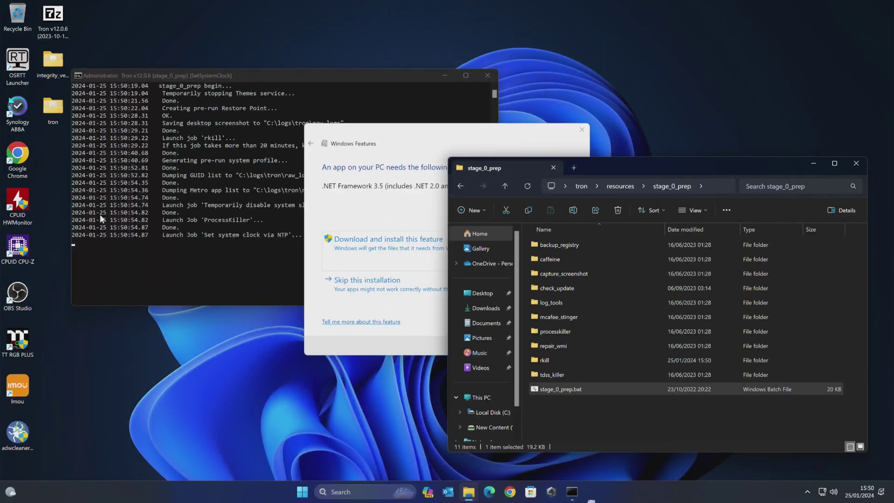
click(459, 135)
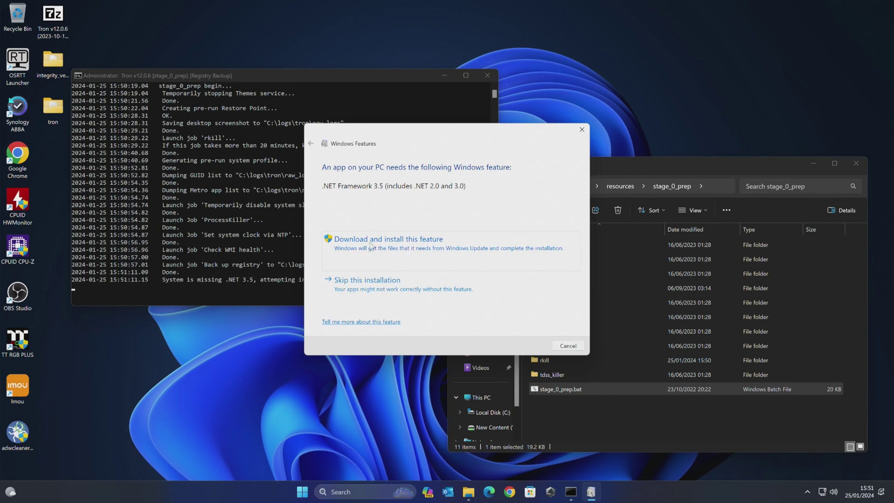
click(370, 245)
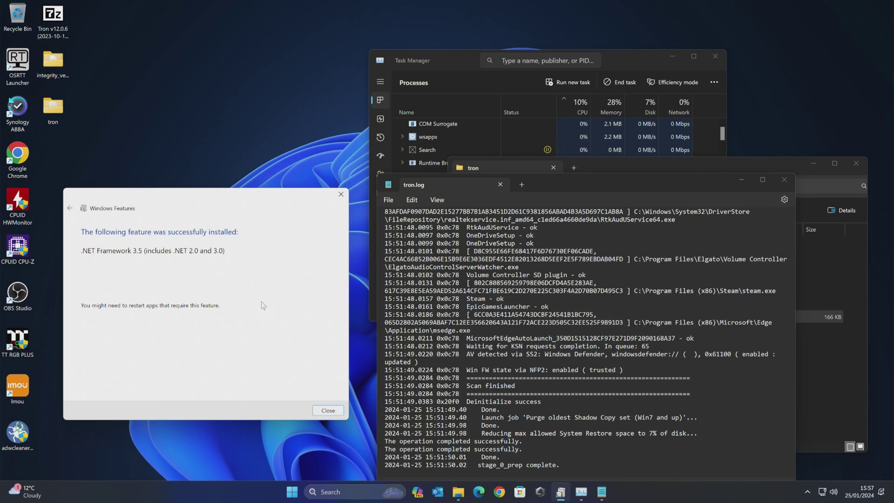
- Dismiss the .NET installation confirmation and move the tron.log window aside
click(327, 411)
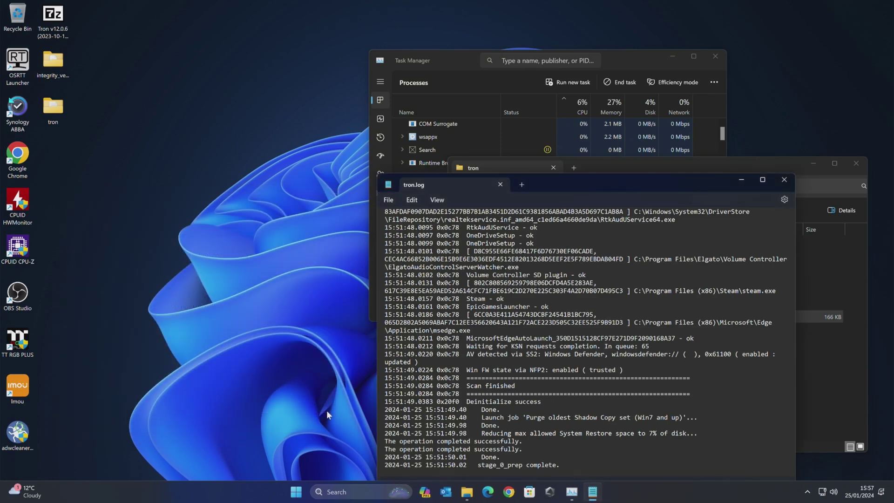
drag(605, 186, 280, 111)
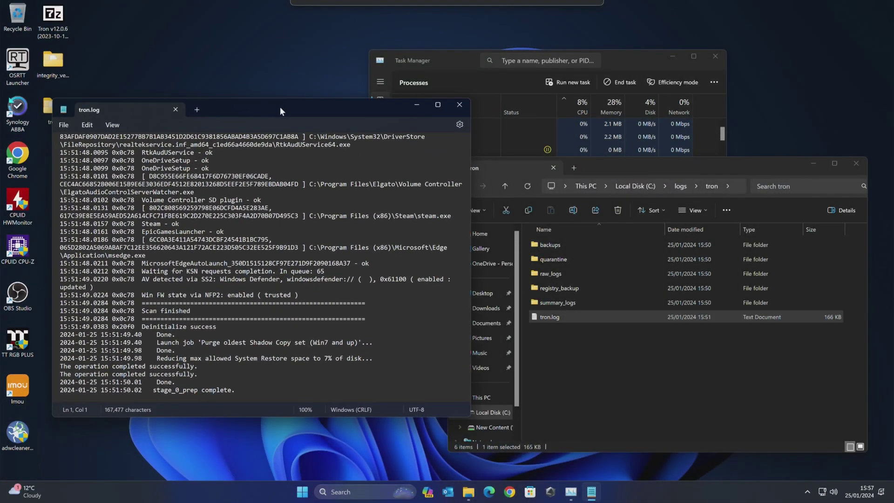
click(630, 167)
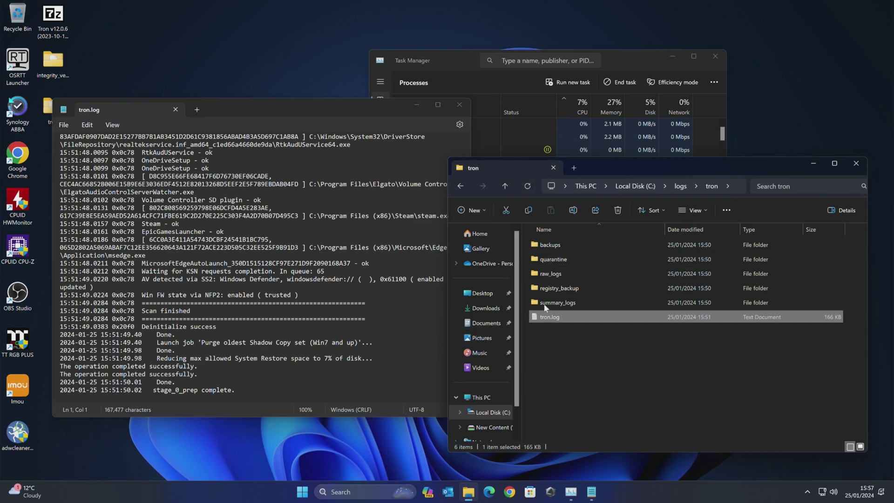
- Open C:\logs\tron\tron.log and scroll to the end to confirm 'stage_0_prep complete'
click(503, 187)
mouse_move(541, 245)
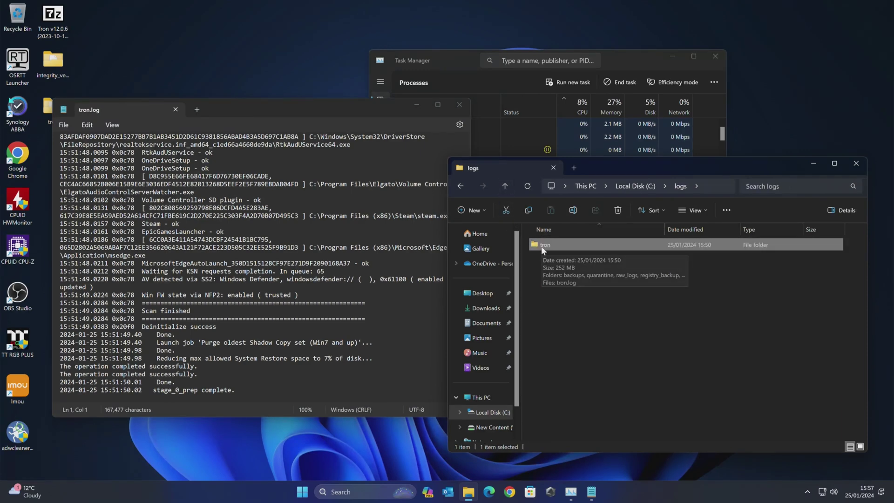
click(502, 183)
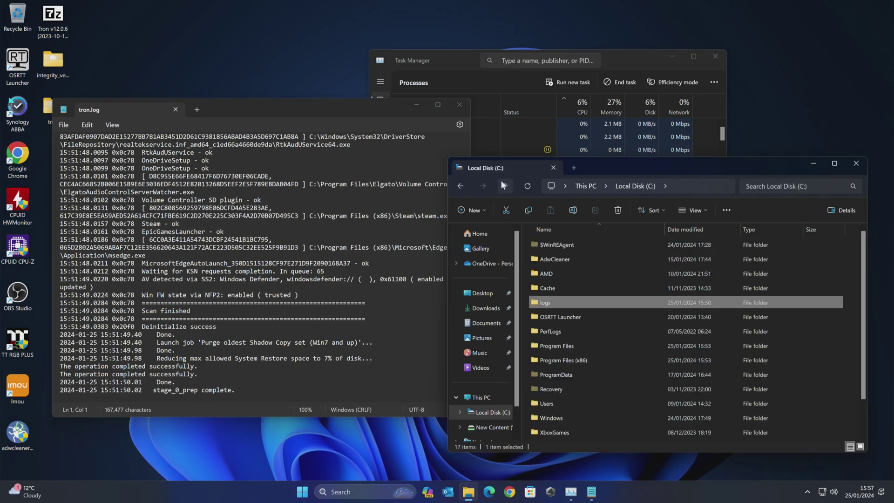
double_click(542, 302)
double_click(541, 245)
double_click(549, 317)
scroll(326, 201, down, 4)
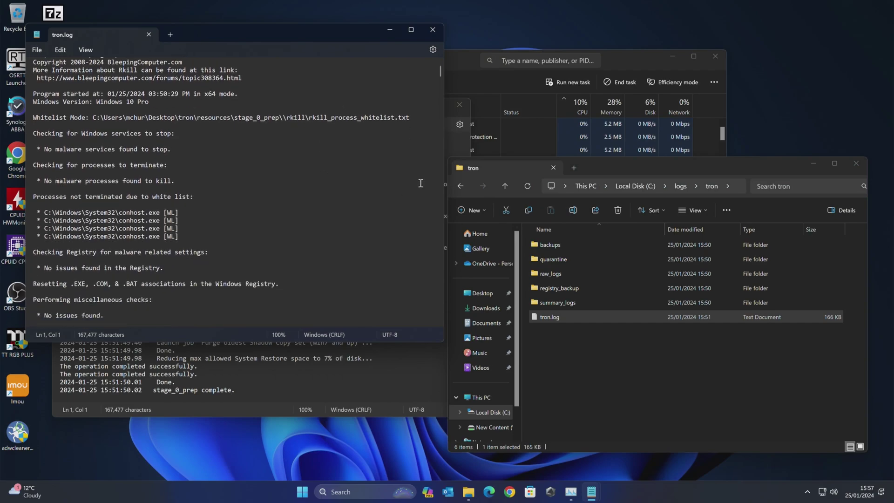
drag(437, 72, 427, 317)
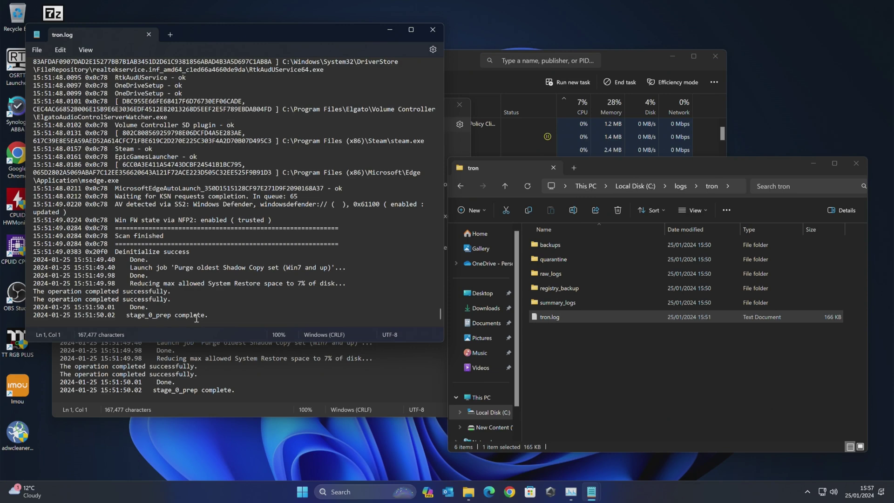
- Close the duplicate tron.log window, Task Manager and the tron logs folder window
click(433, 29)
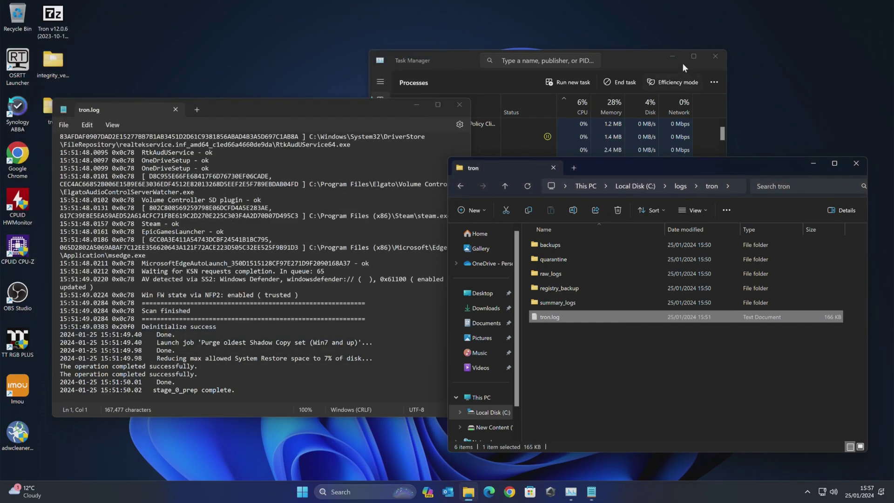
click(715, 56)
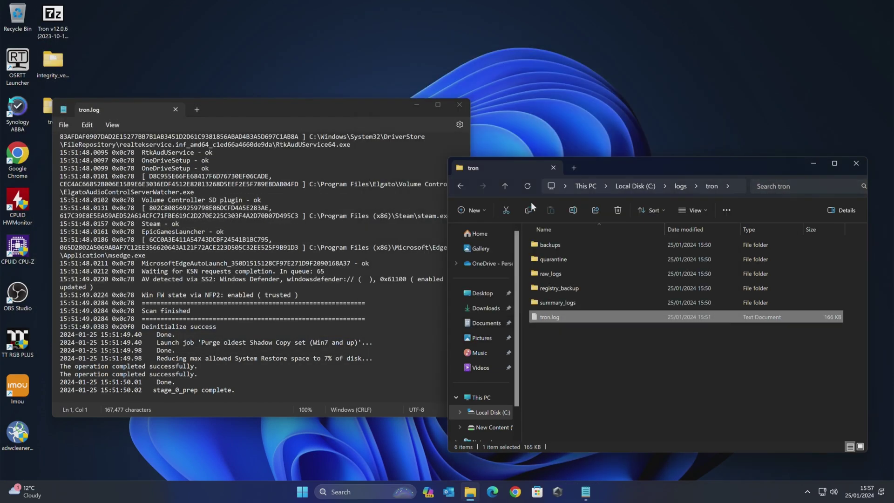
click(856, 164)
- Close the remaining log, then run resources\stage_1_tempclean\stage_1_tempclean.bat as administrator, approving UAC
click(458, 106)
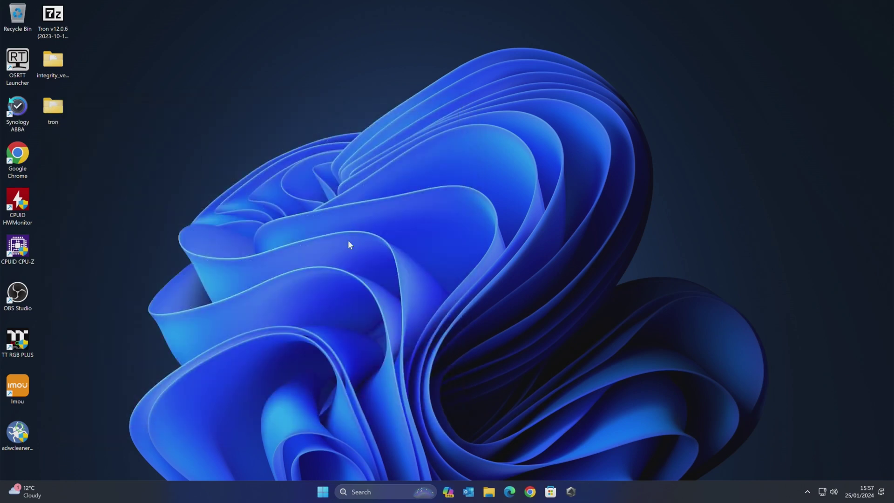
double_click(50, 110)
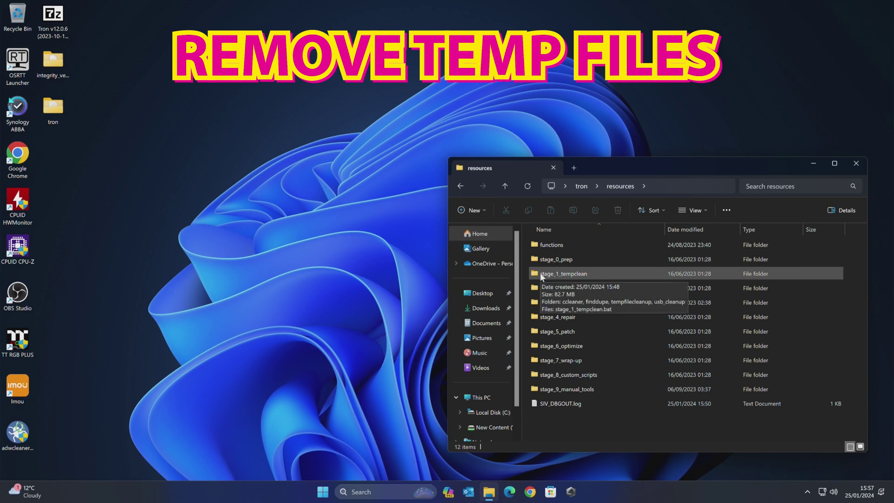
double_click(540, 273)
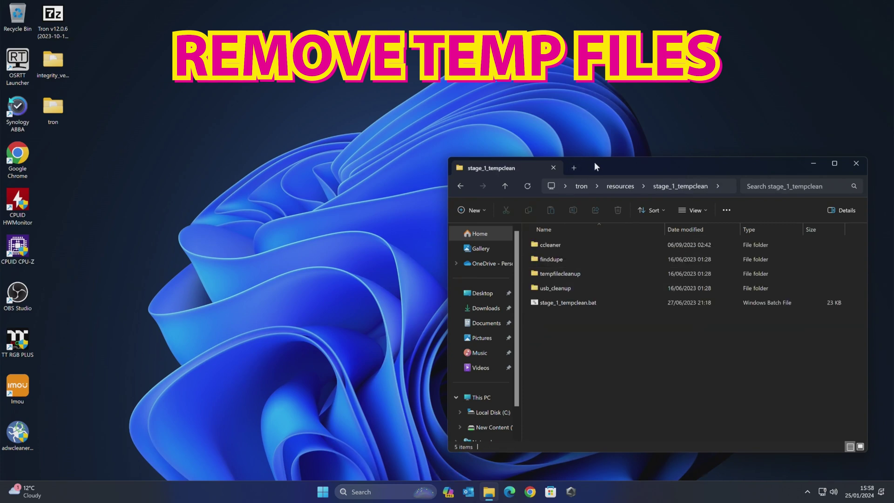
click(567, 303)
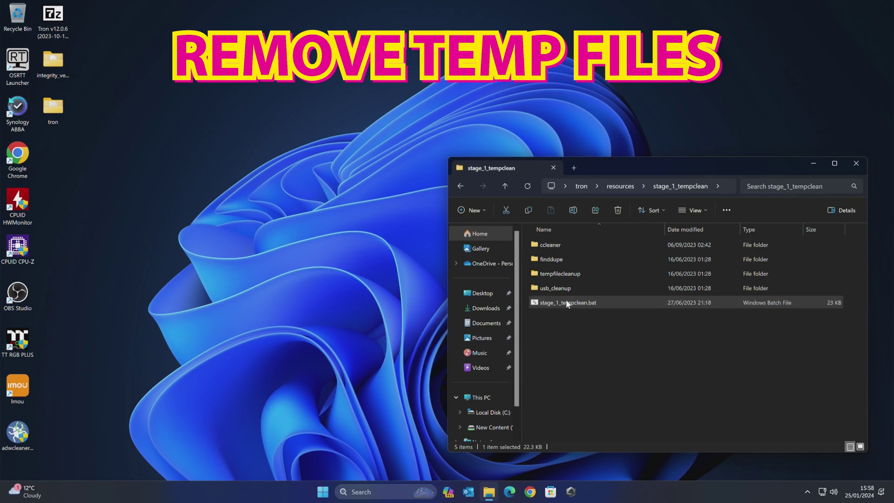
right_click(565, 302)
click(603, 192)
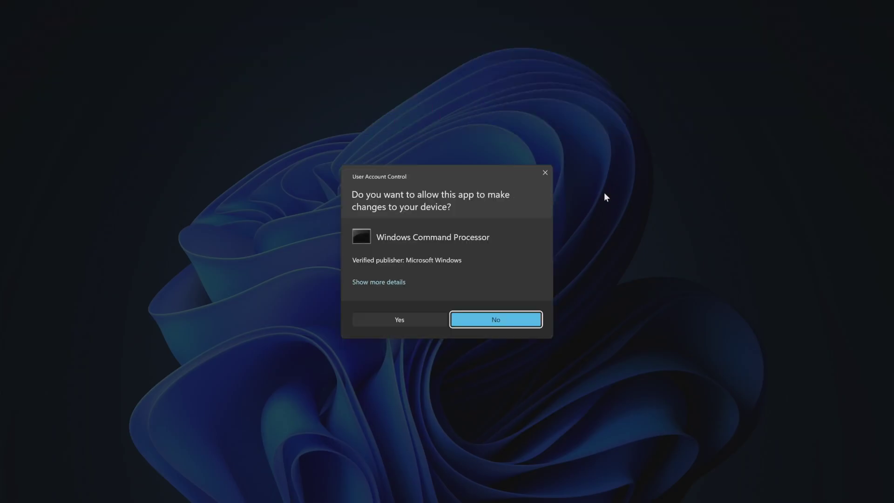
click(410, 318)
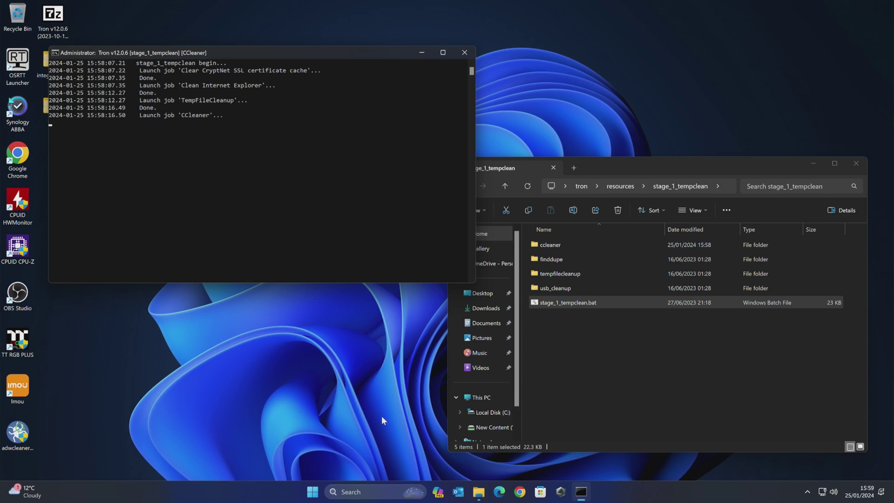
- Open C:\logs\tron\tron.log, scroll to the deleted temp-file entries, then close Notepad and the Tron console
click(494, 413)
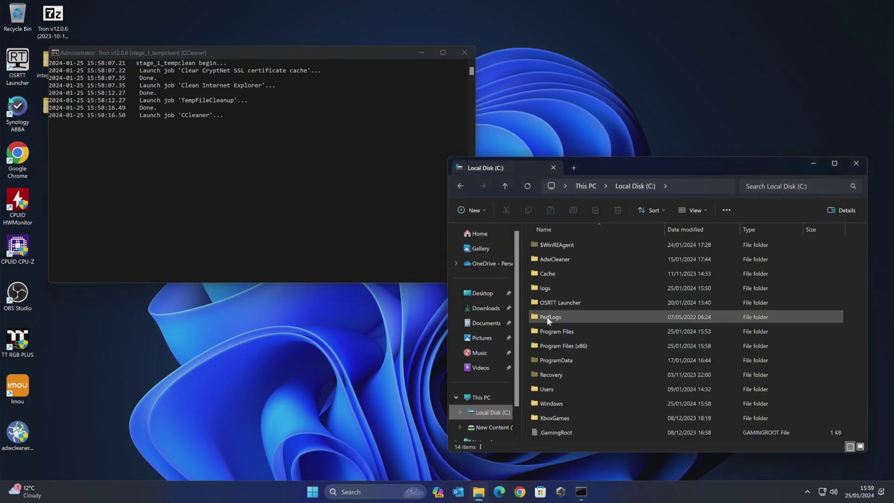
double_click(540, 289)
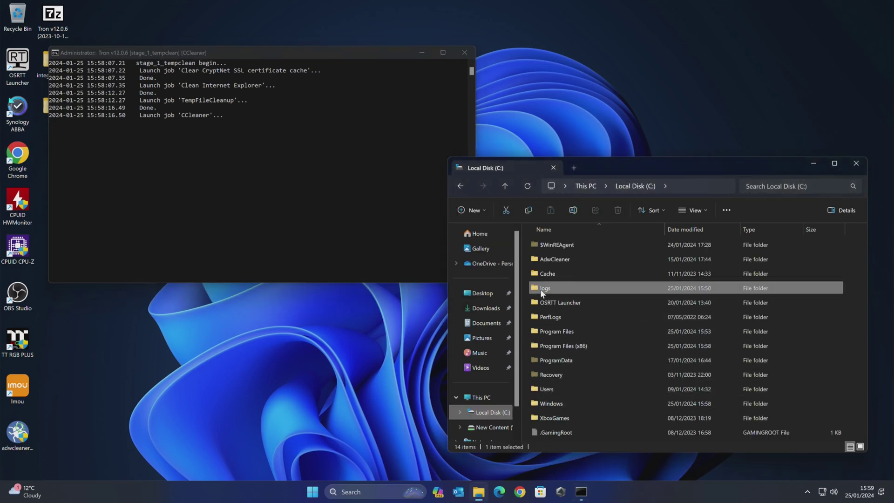
double_click(541, 245)
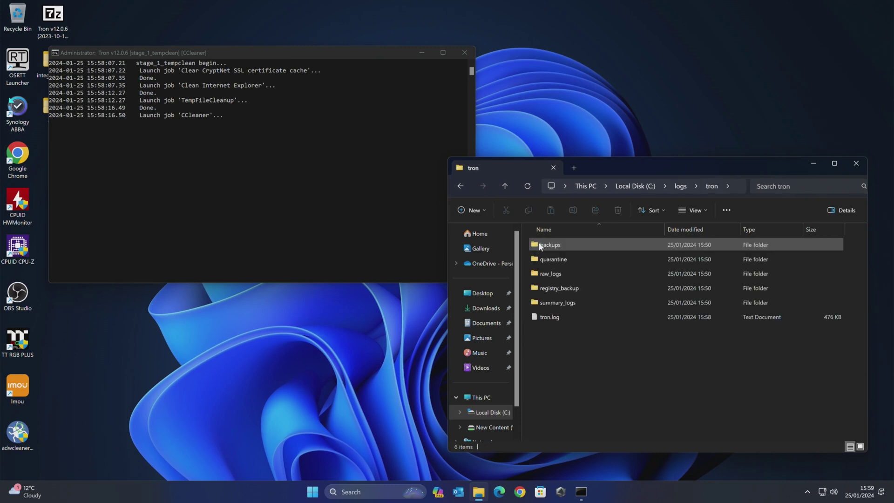
double_click(540, 318)
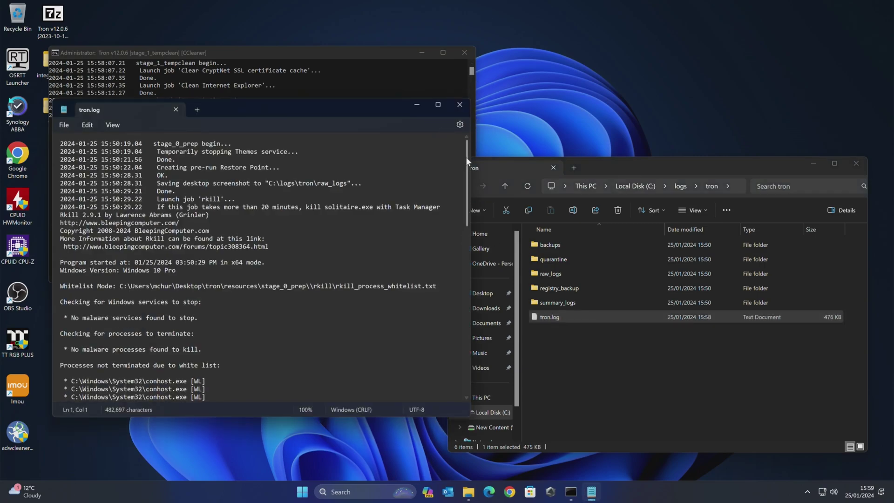
drag(465, 156, 458, 399)
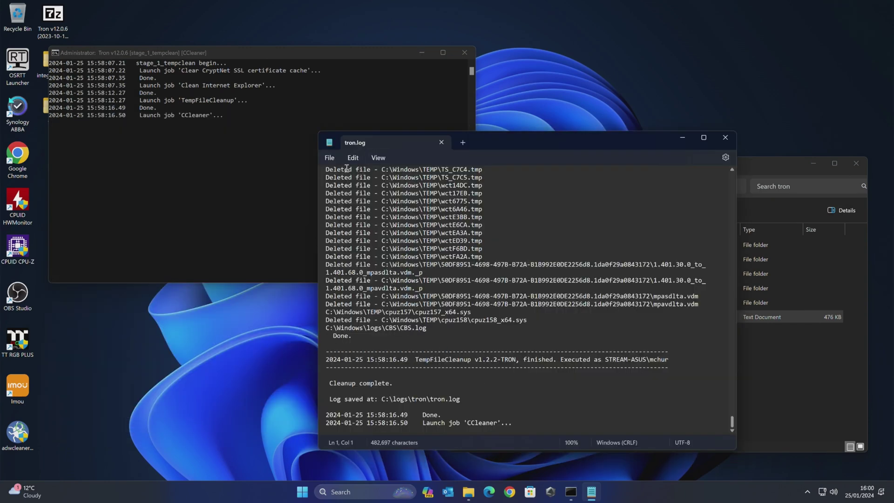
click(725, 138)
click(462, 50)
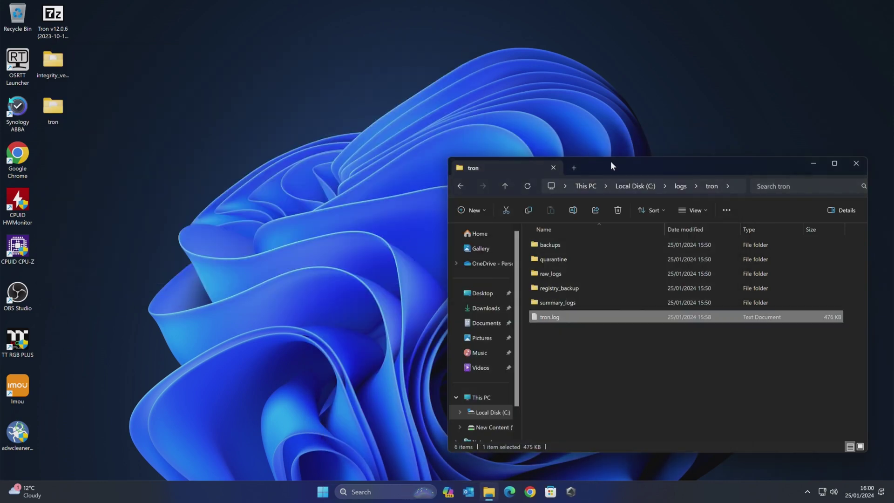
- Move File Explorer from C:\logs\tron over to Desktop\tron\resources
drag(610, 161, 572, 147)
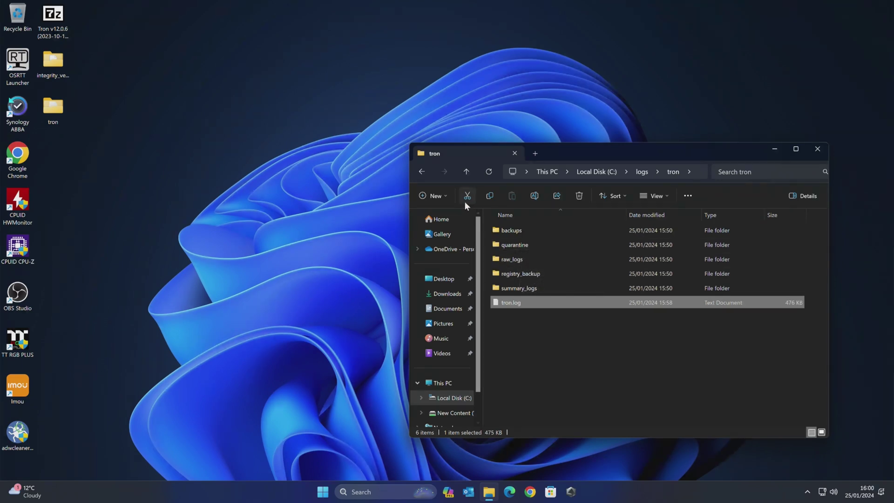
click(466, 171)
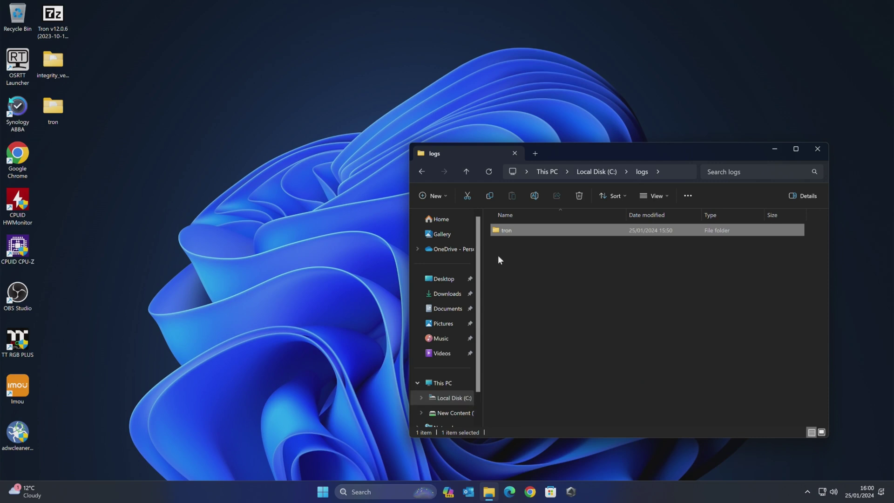
click(441, 279)
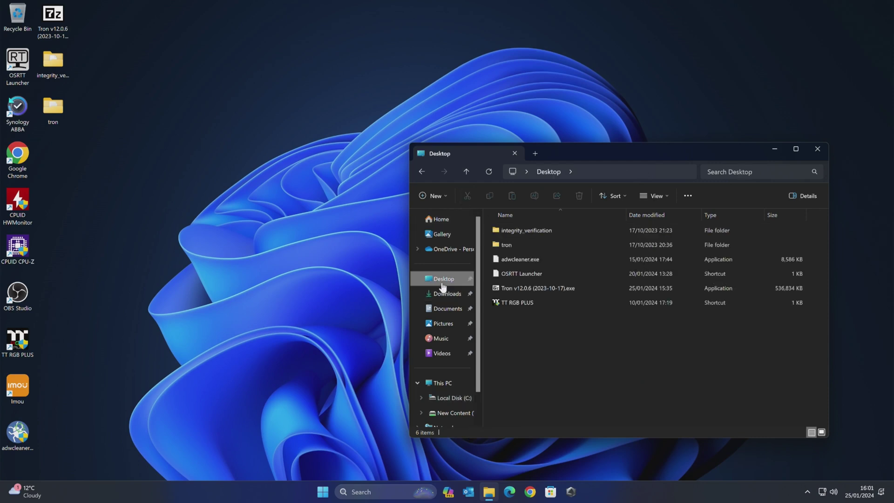
double_click(504, 244)
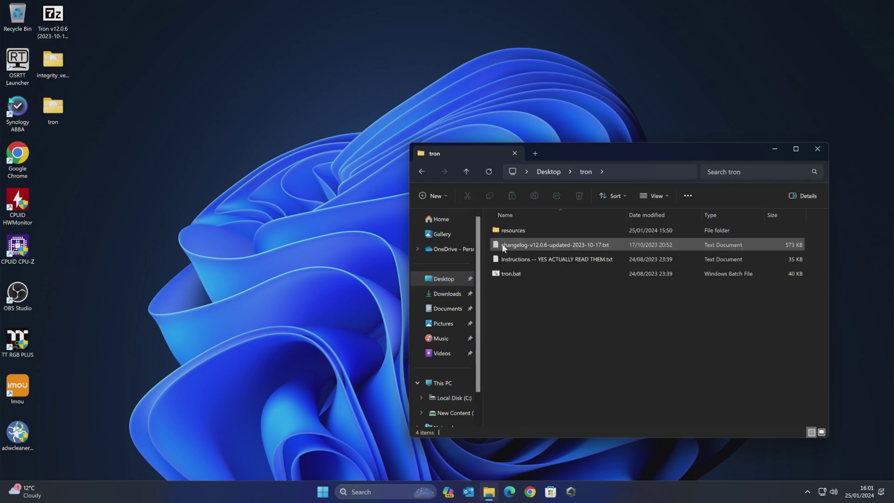
double_click(501, 230)
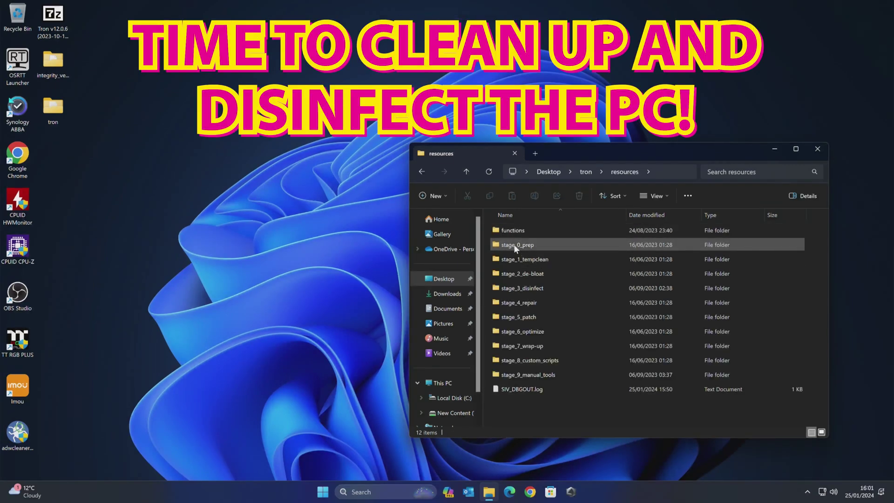
- Open stage_3_disinfect and inspect its kaspersky_virus_removal_tool, malwarebytes_adwcleaner, mbam and sophos_virus_remover folders
mouse_move(523, 260)
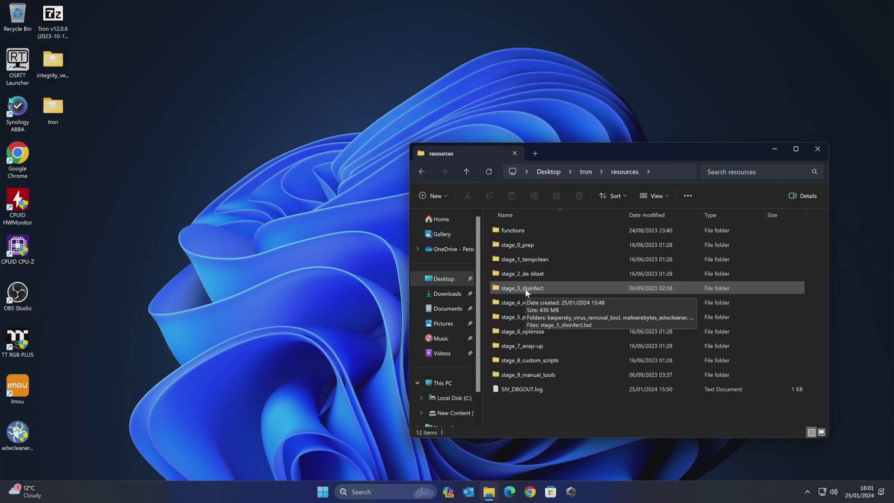
double_click(524, 289)
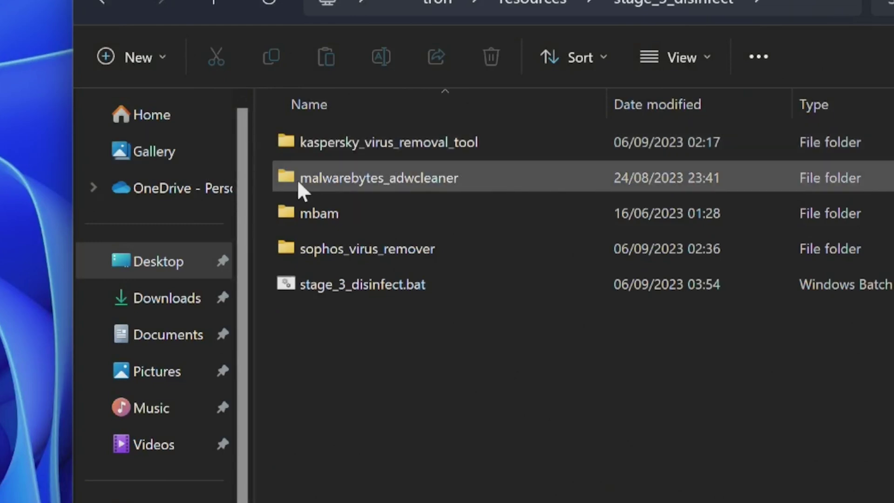
mouse_move(365, 183)
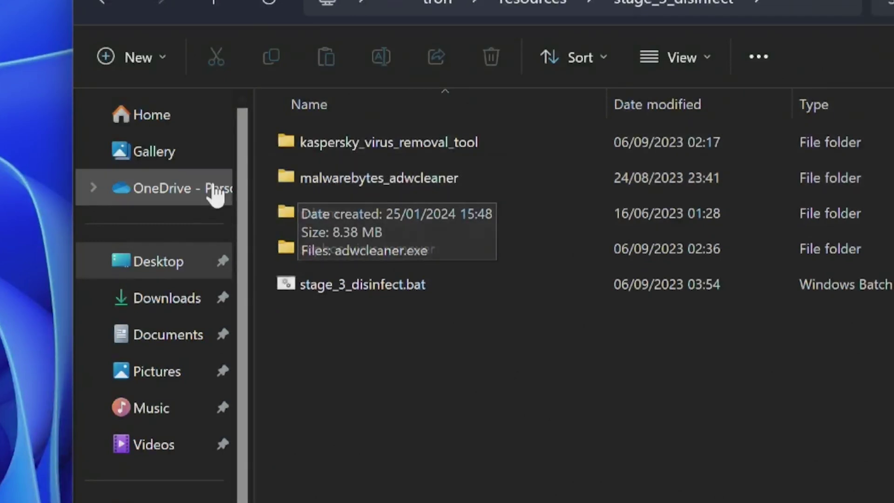
mouse_move(291, 221)
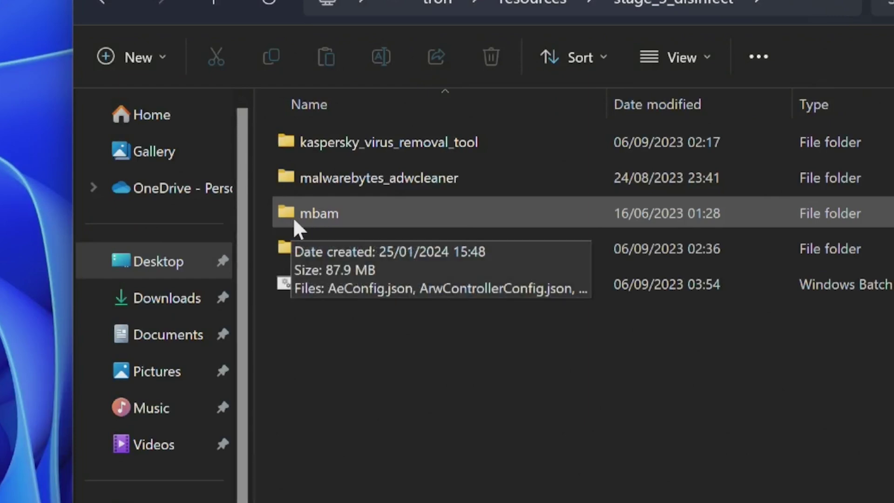
mouse_move(317, 259)
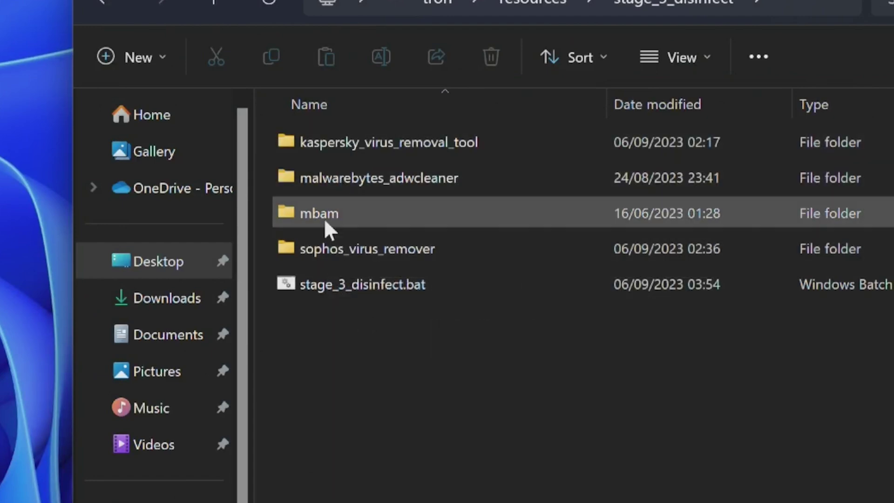
- Run stage_3_disinfect.bat as administrator, approve the UAC prompt, and bring the Tron console forward
right_click(345, 285)
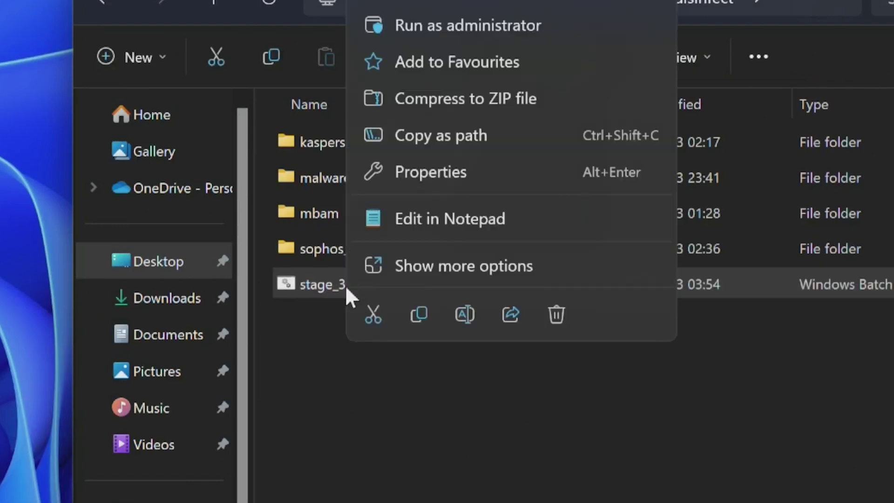
click(454, 27)
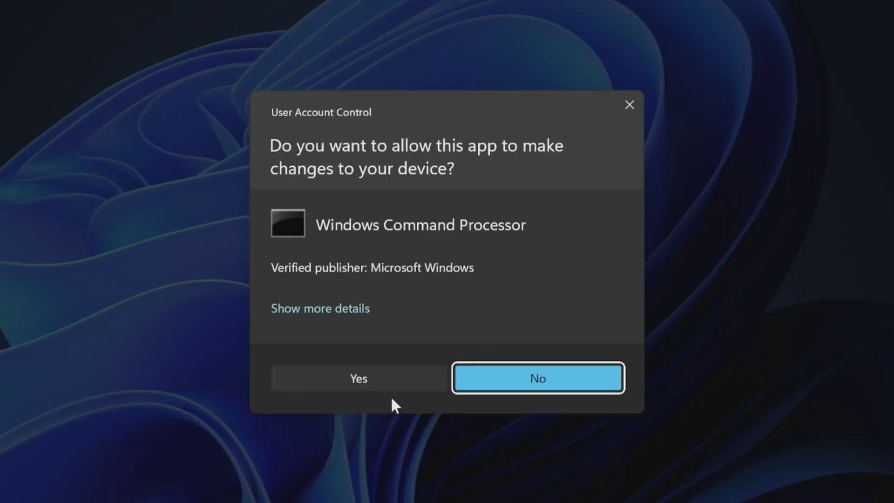
click(372, 377)
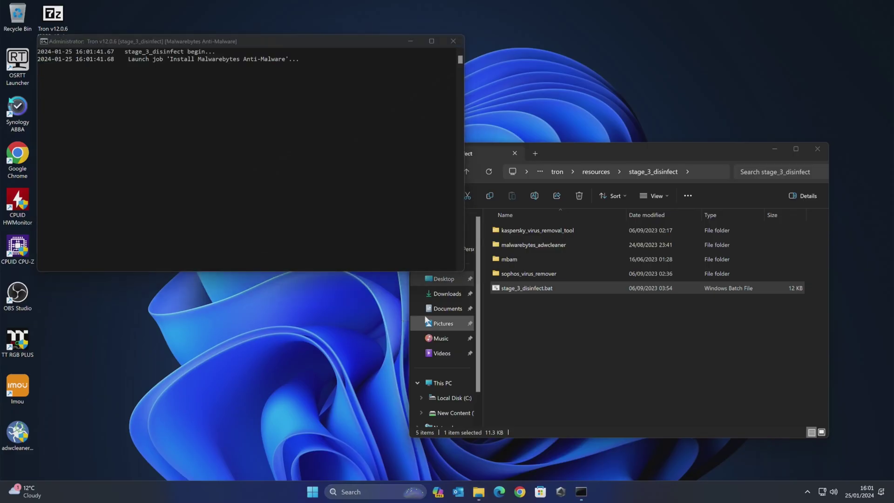
click(342, 102)
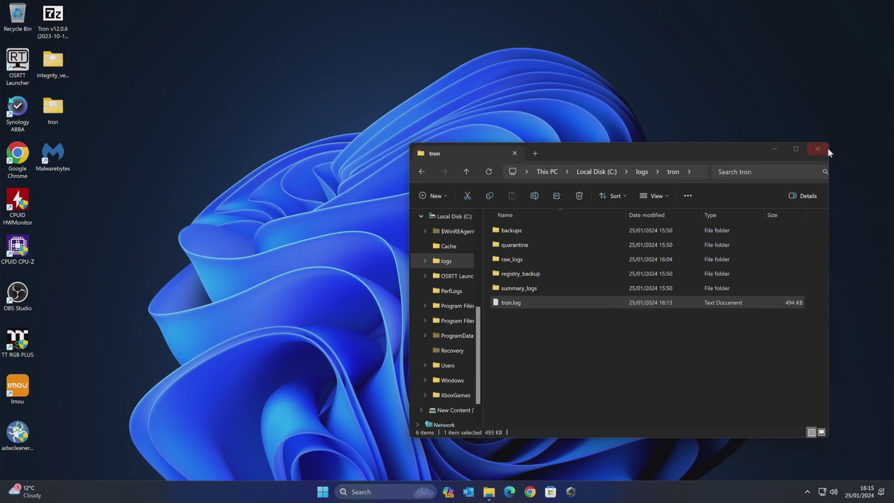
- Close the Tron logs folder window
click(825, 153)
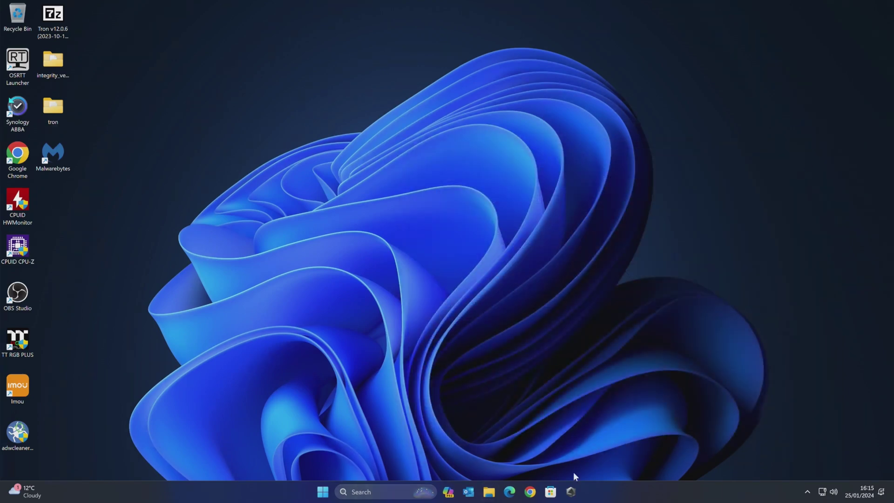
- Go to Apps > Installed apps in Windows Settings from the Start menu
click(807, 491)
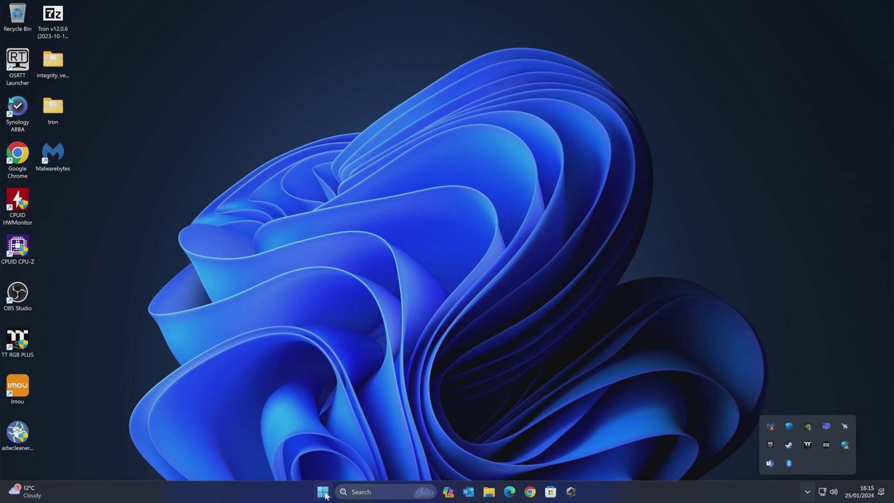
click(322, 492)
click(331, 259)
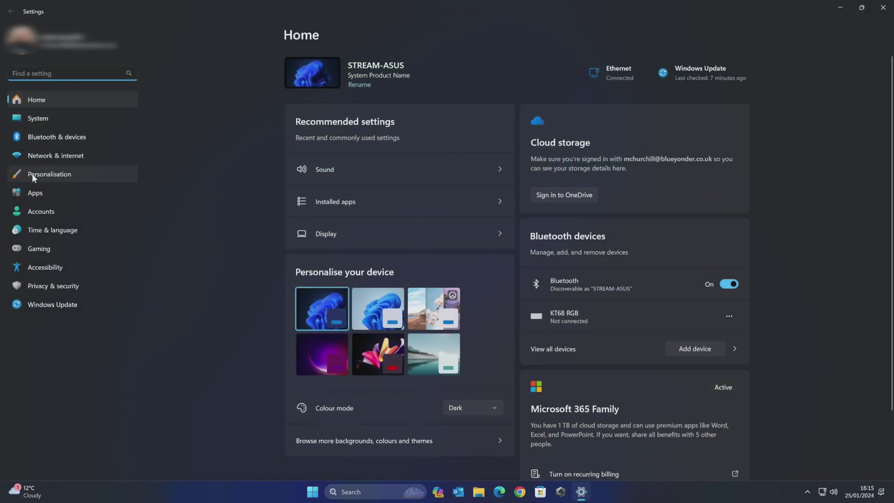
click(35, 187)
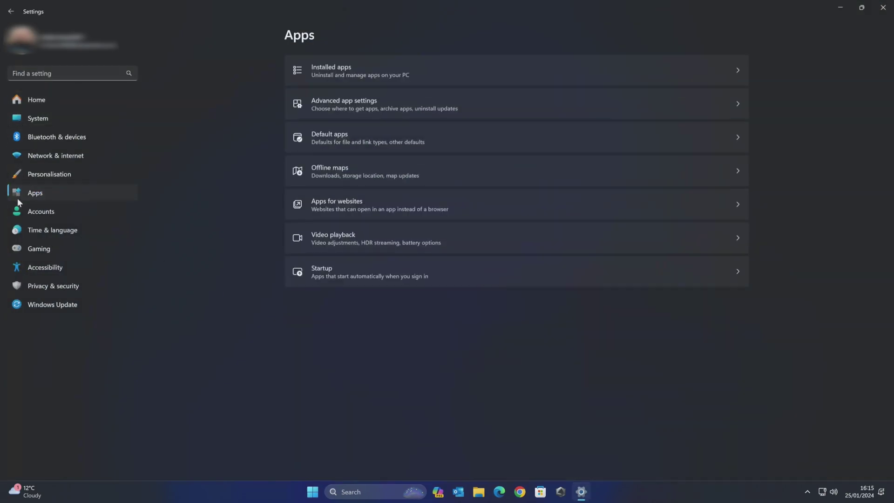
click(384, 72)
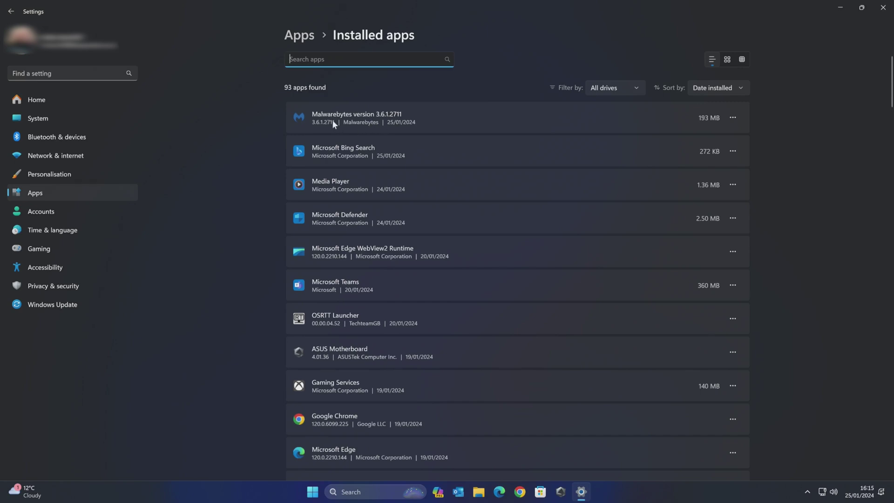
- Uninstall Malwarebytes completely, decline the restart, and close Settings
click(732, 117)
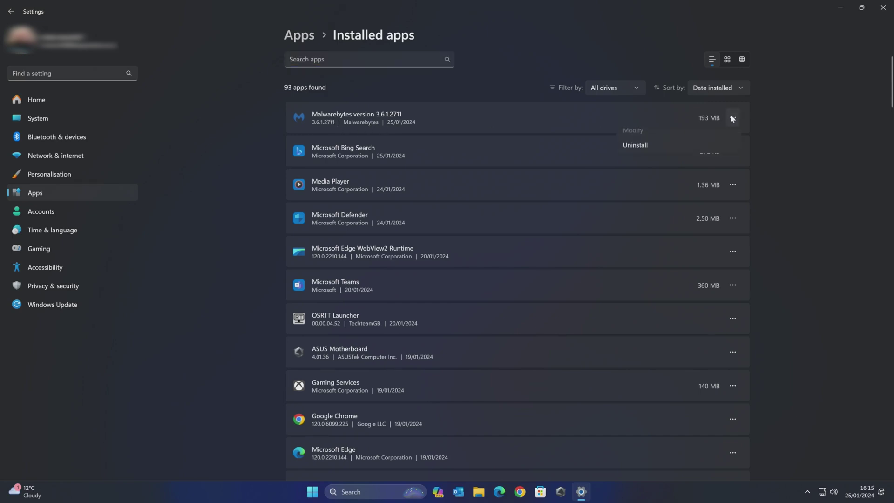
click(629, 151)
click(712, 168)
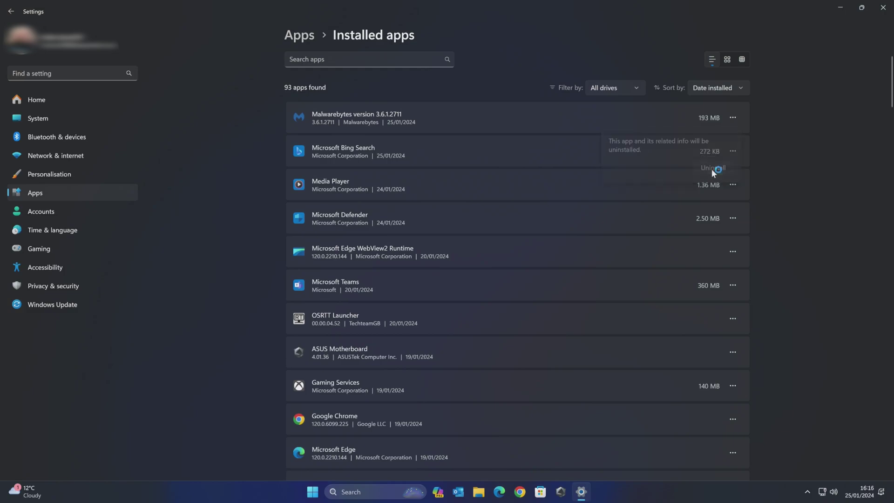
click(407, 323)
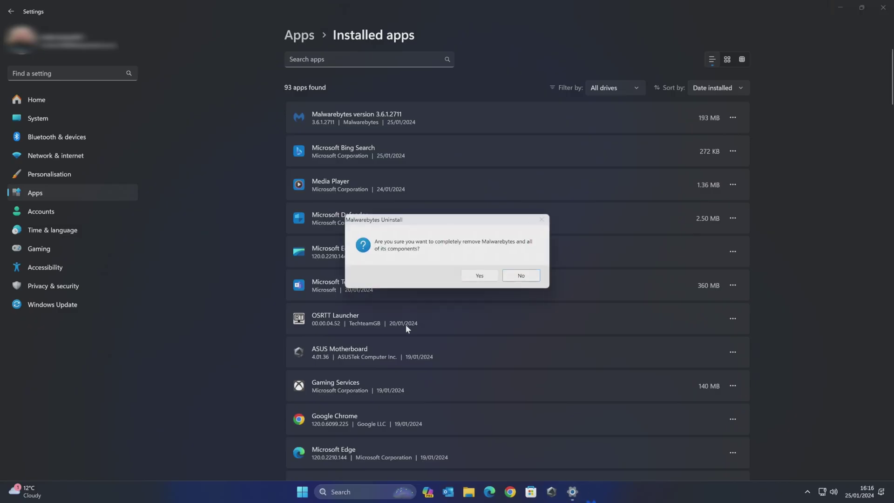
click(484, 276)
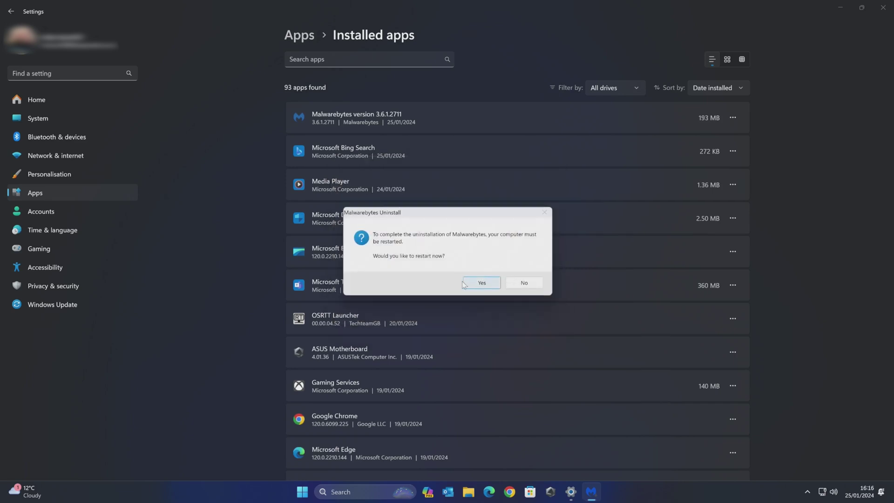
click(515, 282)
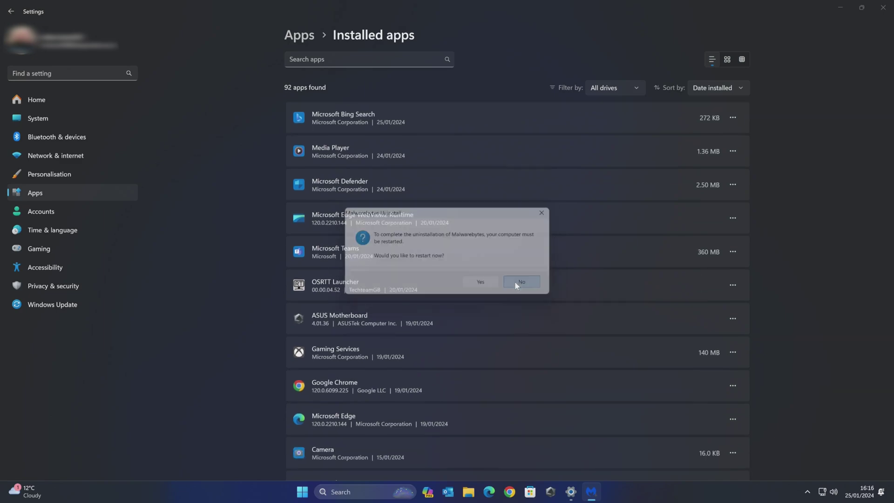
click(882, 8)
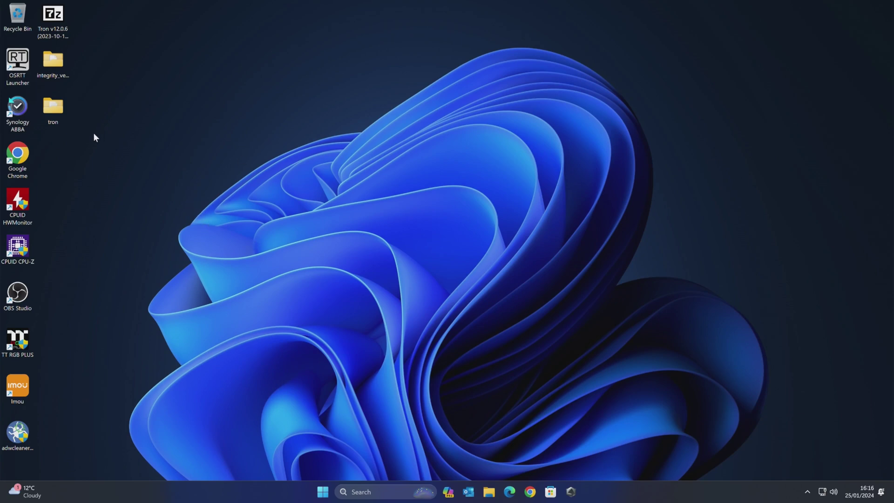
- Open the tron folder from the desktop and center its window
drag(94, 133, 49, 5)
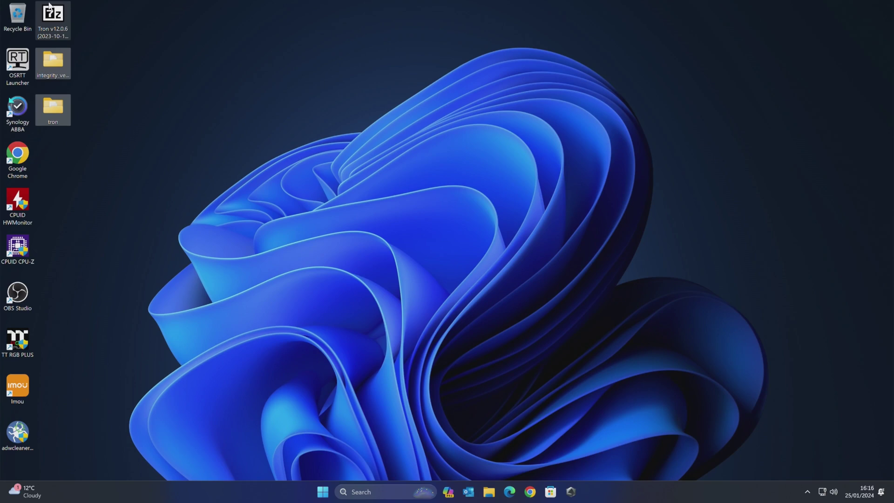
click(185, 109)
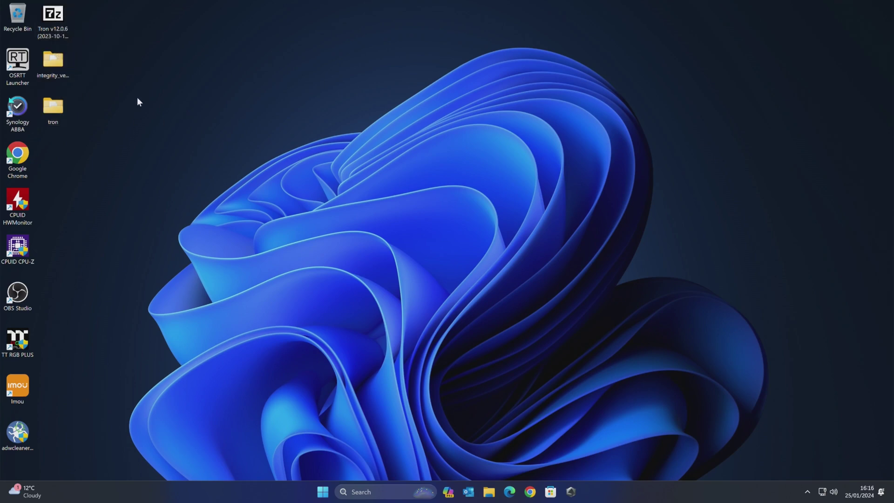
mouse_move(53, 114)
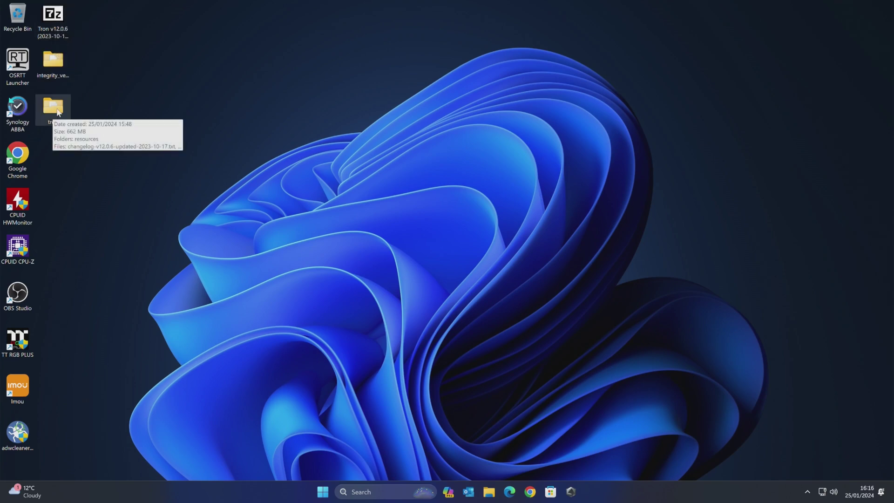
double_click(54, 114)
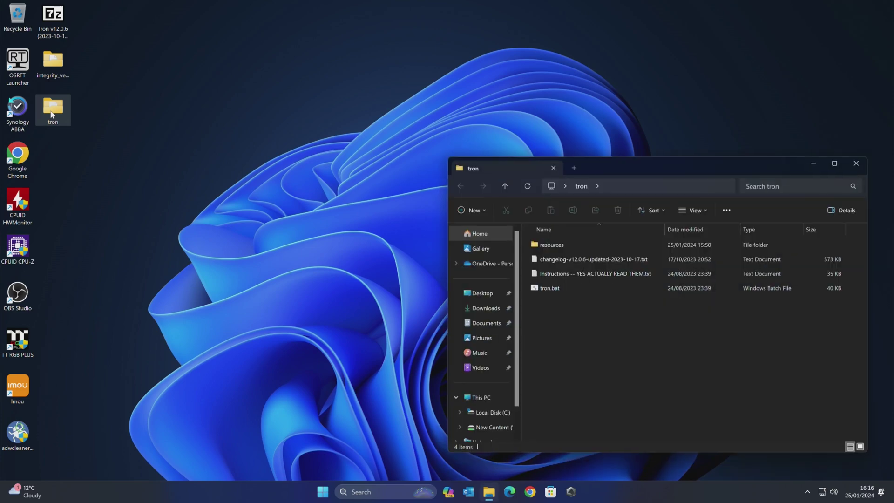
drag(655, 171, 417, 142)
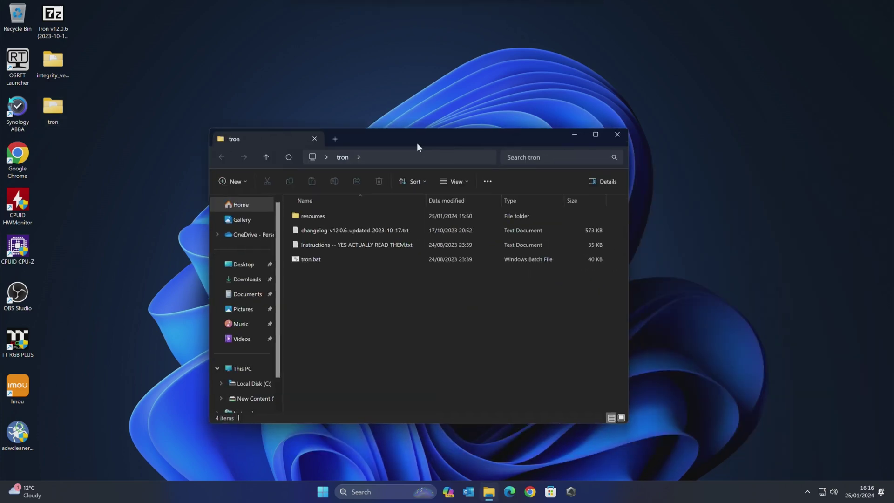
- In resources, view stage_4_repair and stage_5_patch, then open stage_9_manual_tools
double_click(302, 216)
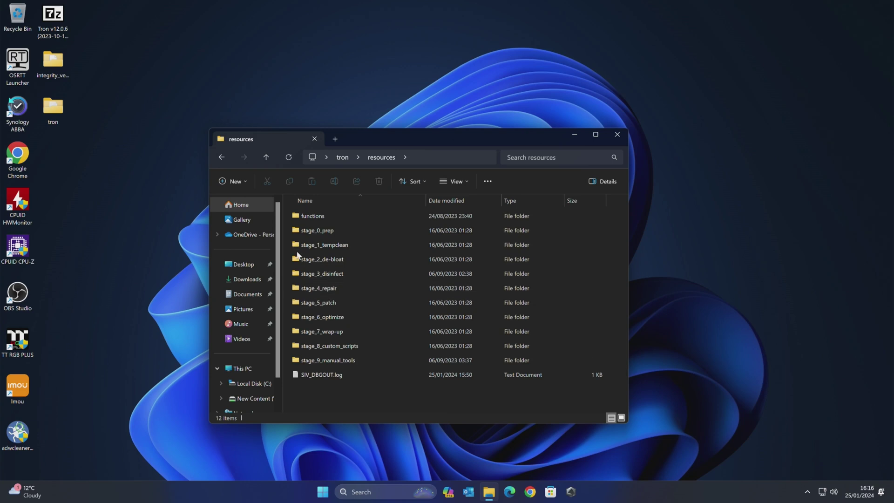
double_click(303, 288)
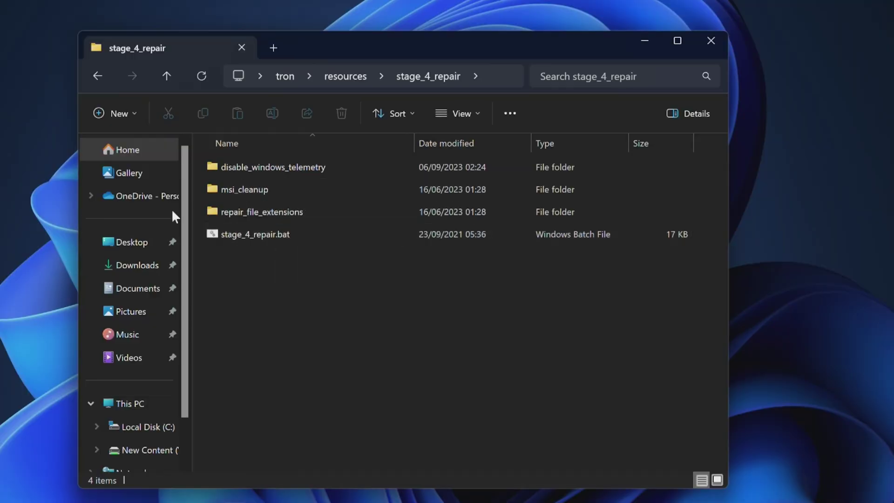
click(166, 77)
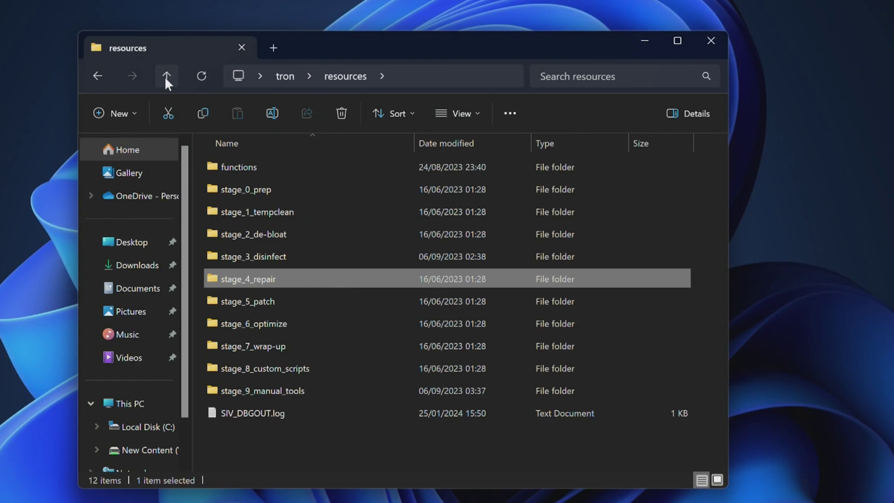
double_click(271, 307)
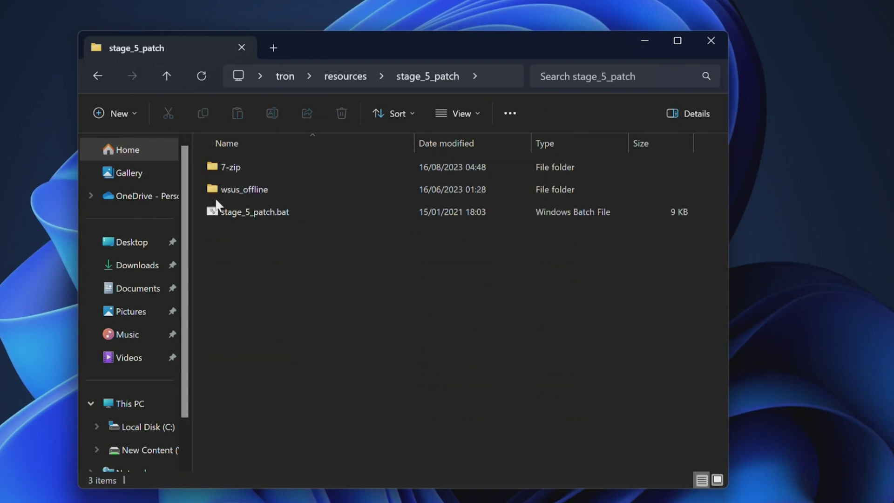
click(166, 77)
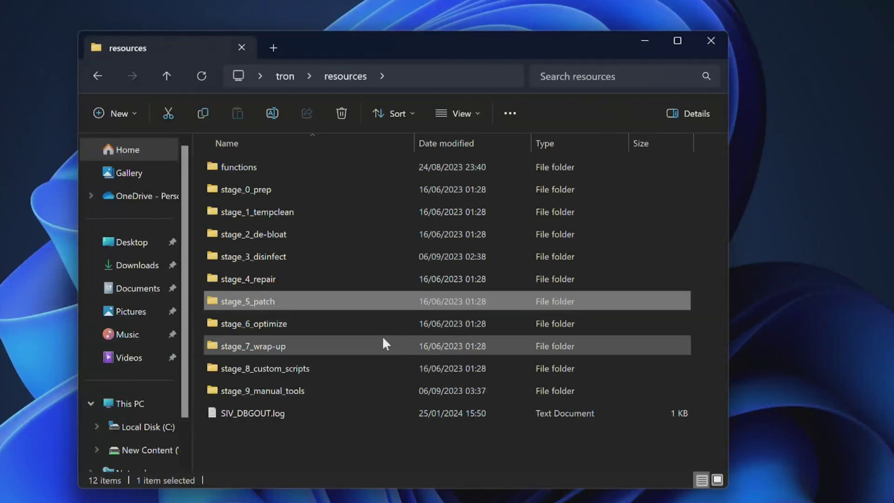
double_click(255, 392)
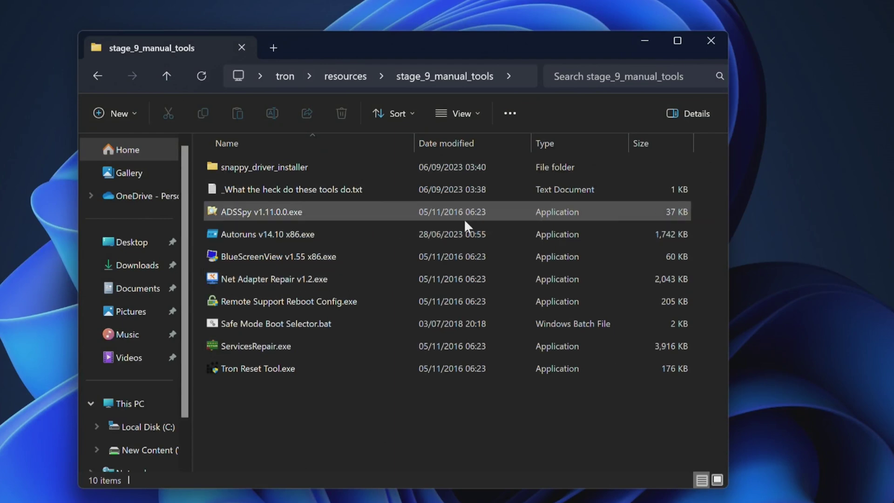
- Close the stage_9_manual_tools File Explorer window
click(717, 39)
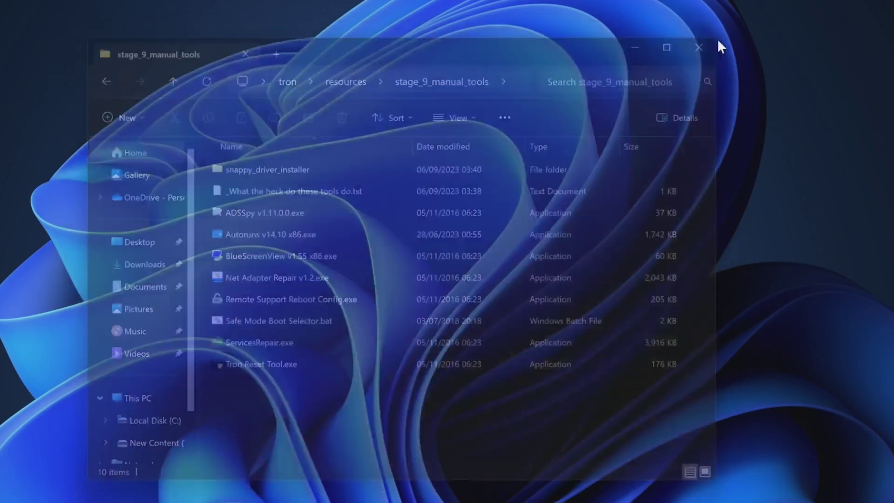